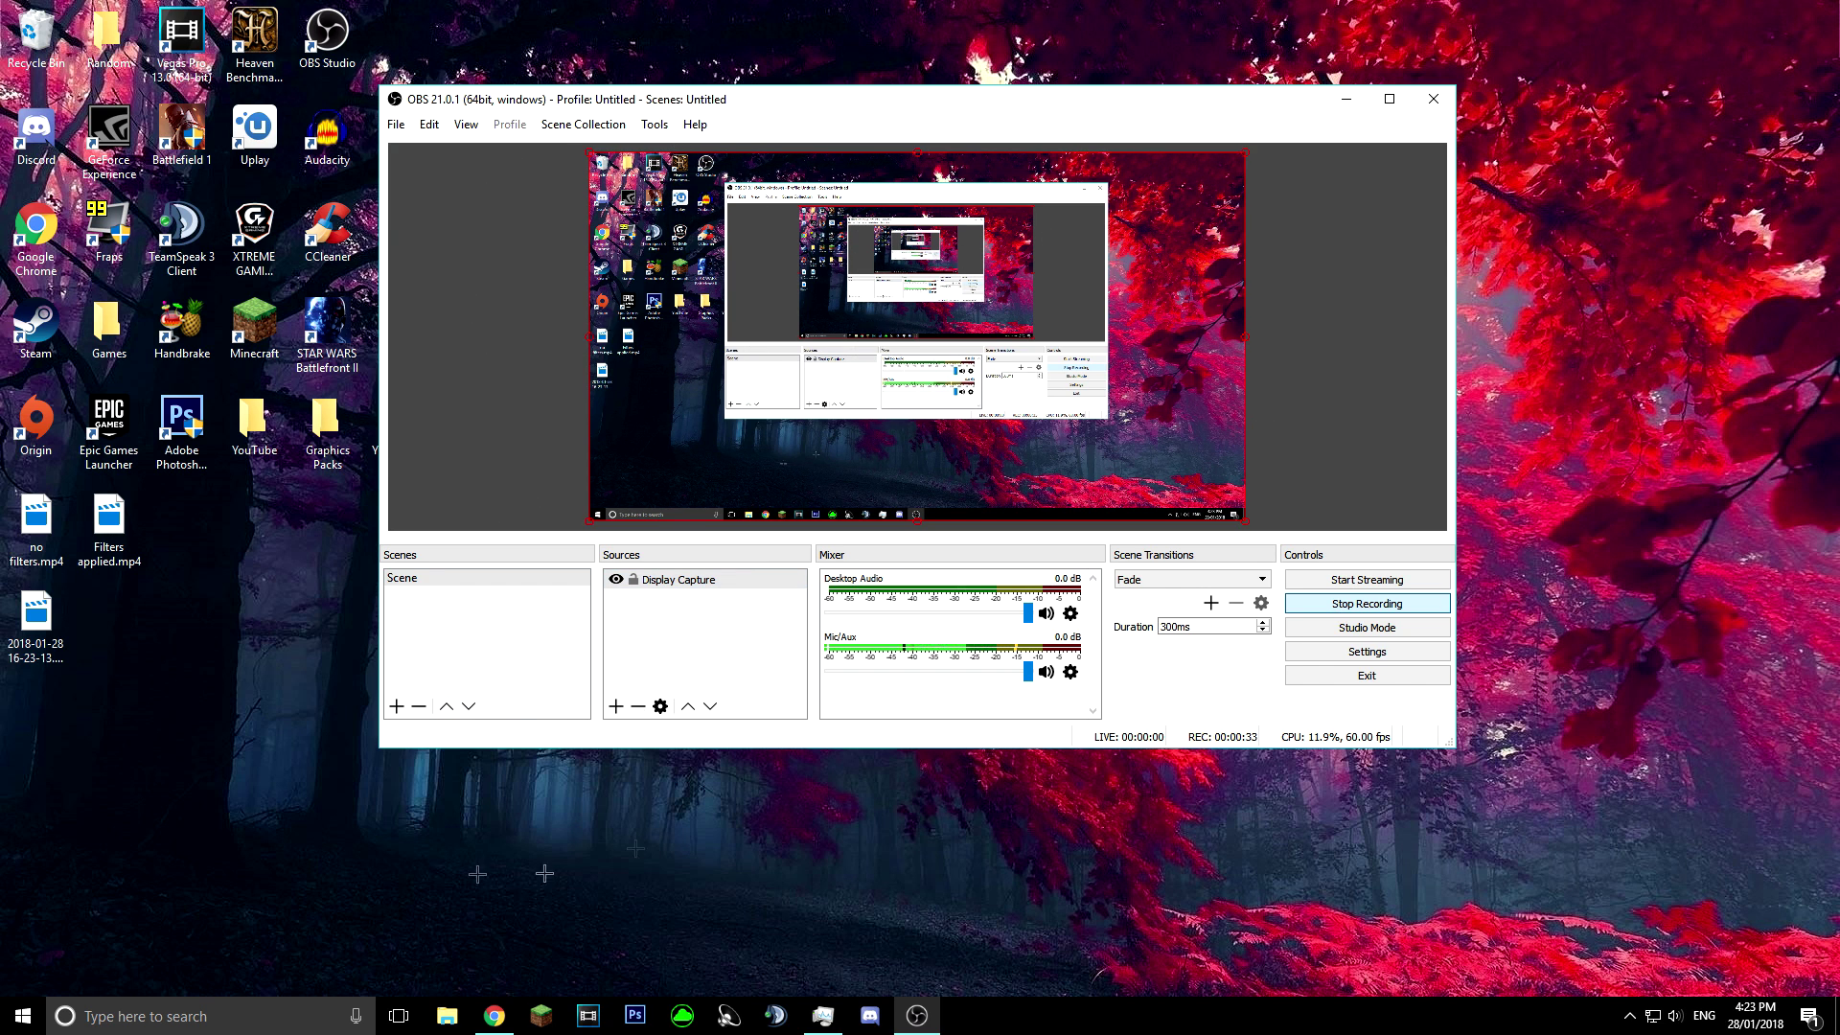
Examine the prompt for adding a scene and the list of available source types without adding anything
click(399, 579)
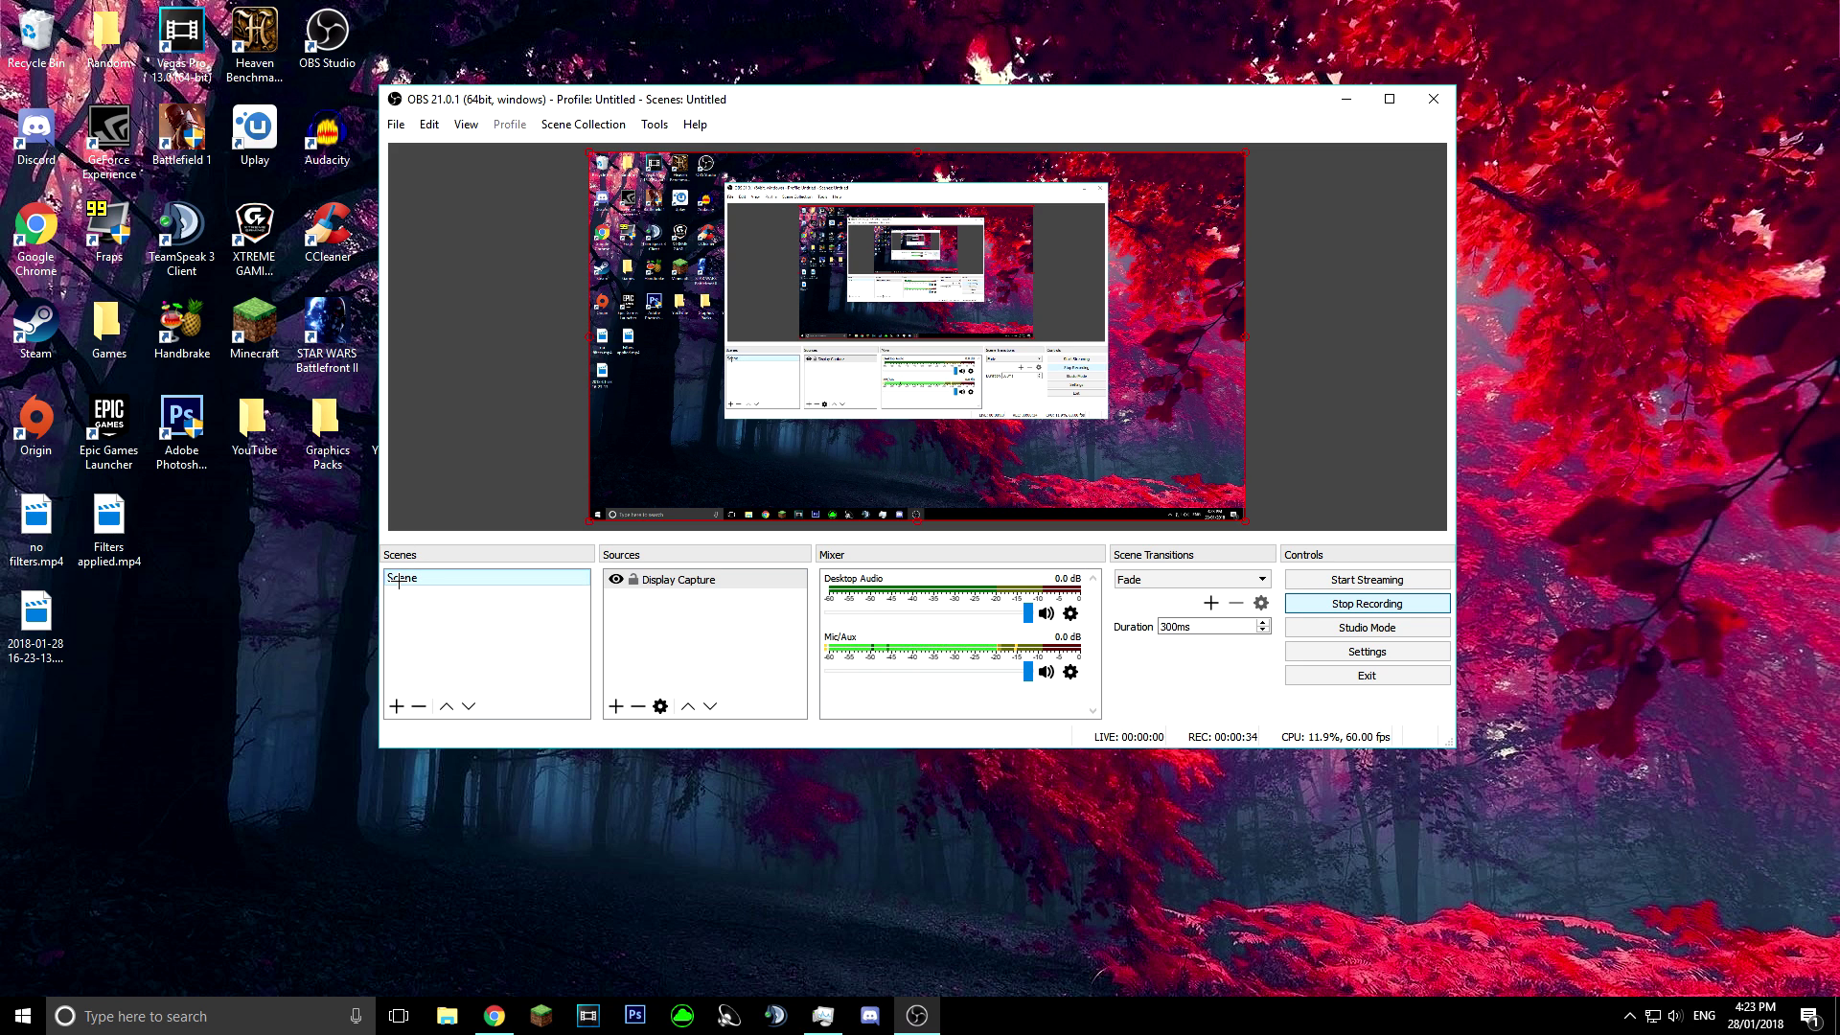
click(396, 707)
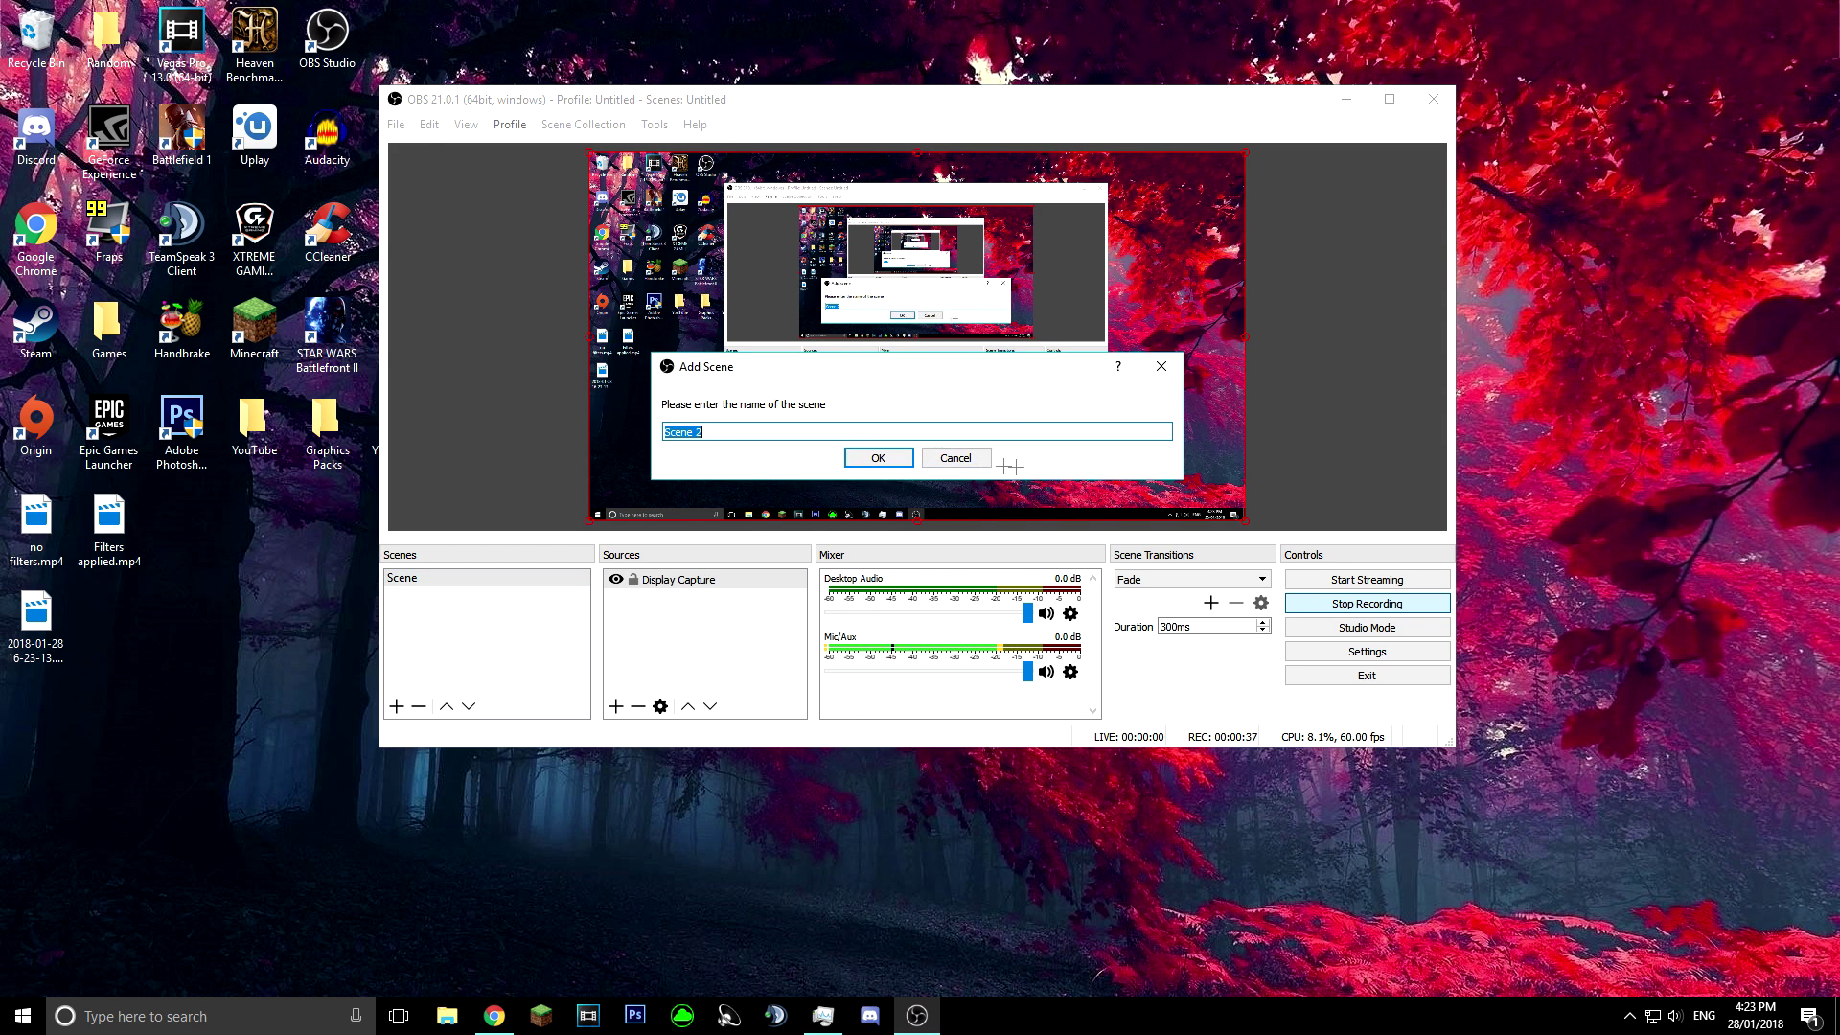
click(955, 457)
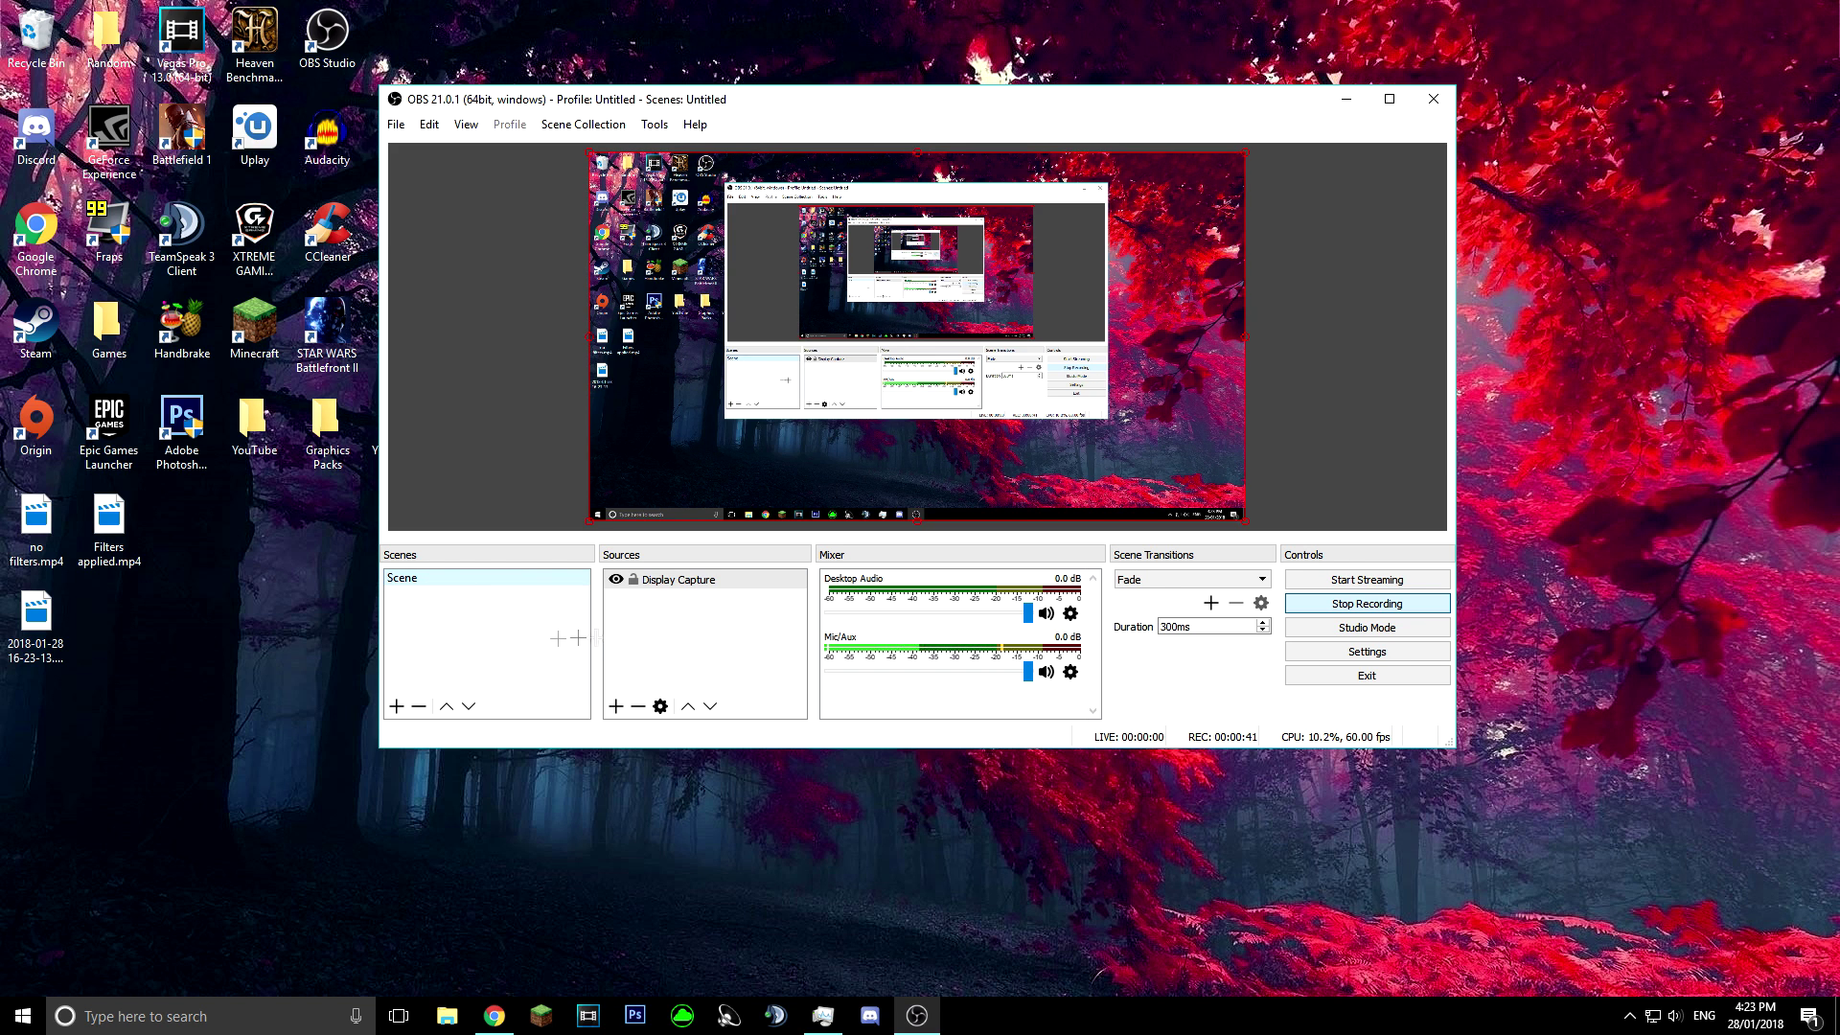
click(616, 706)
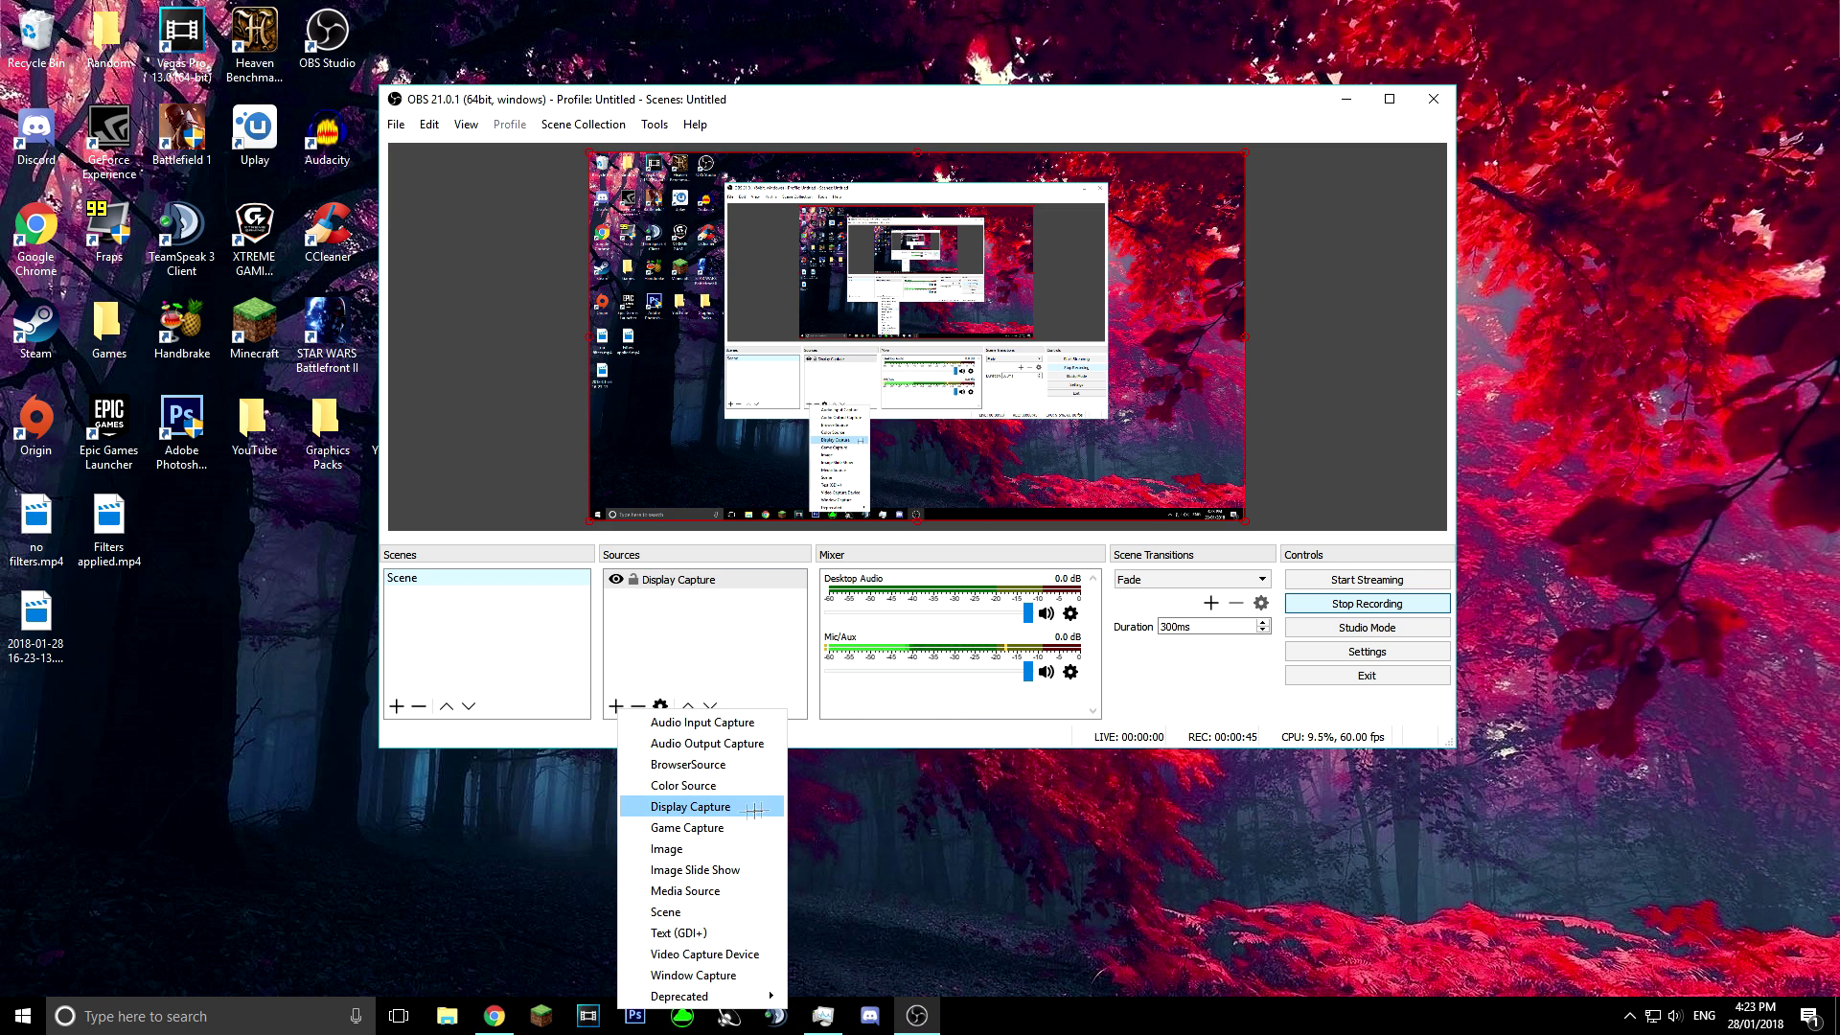
click(733, 667)
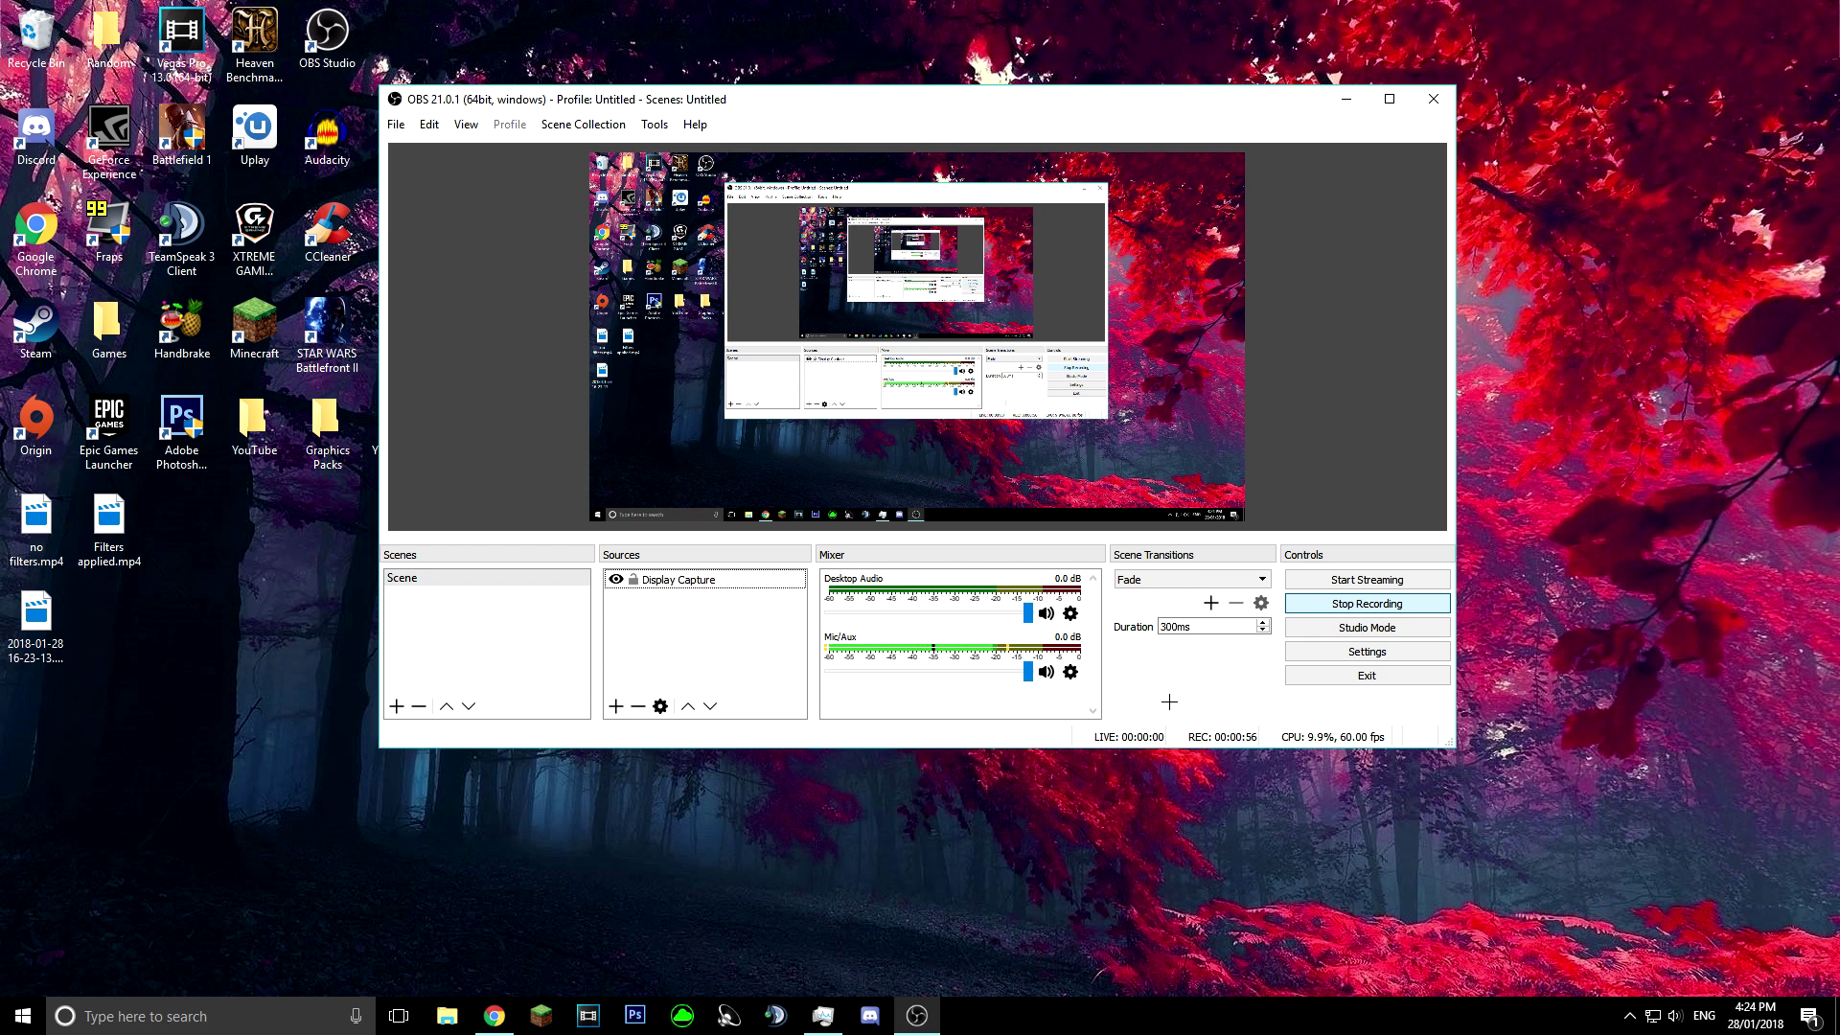
Examine the output settings for streaming, recording and the audio tracks
click(1372, 652)
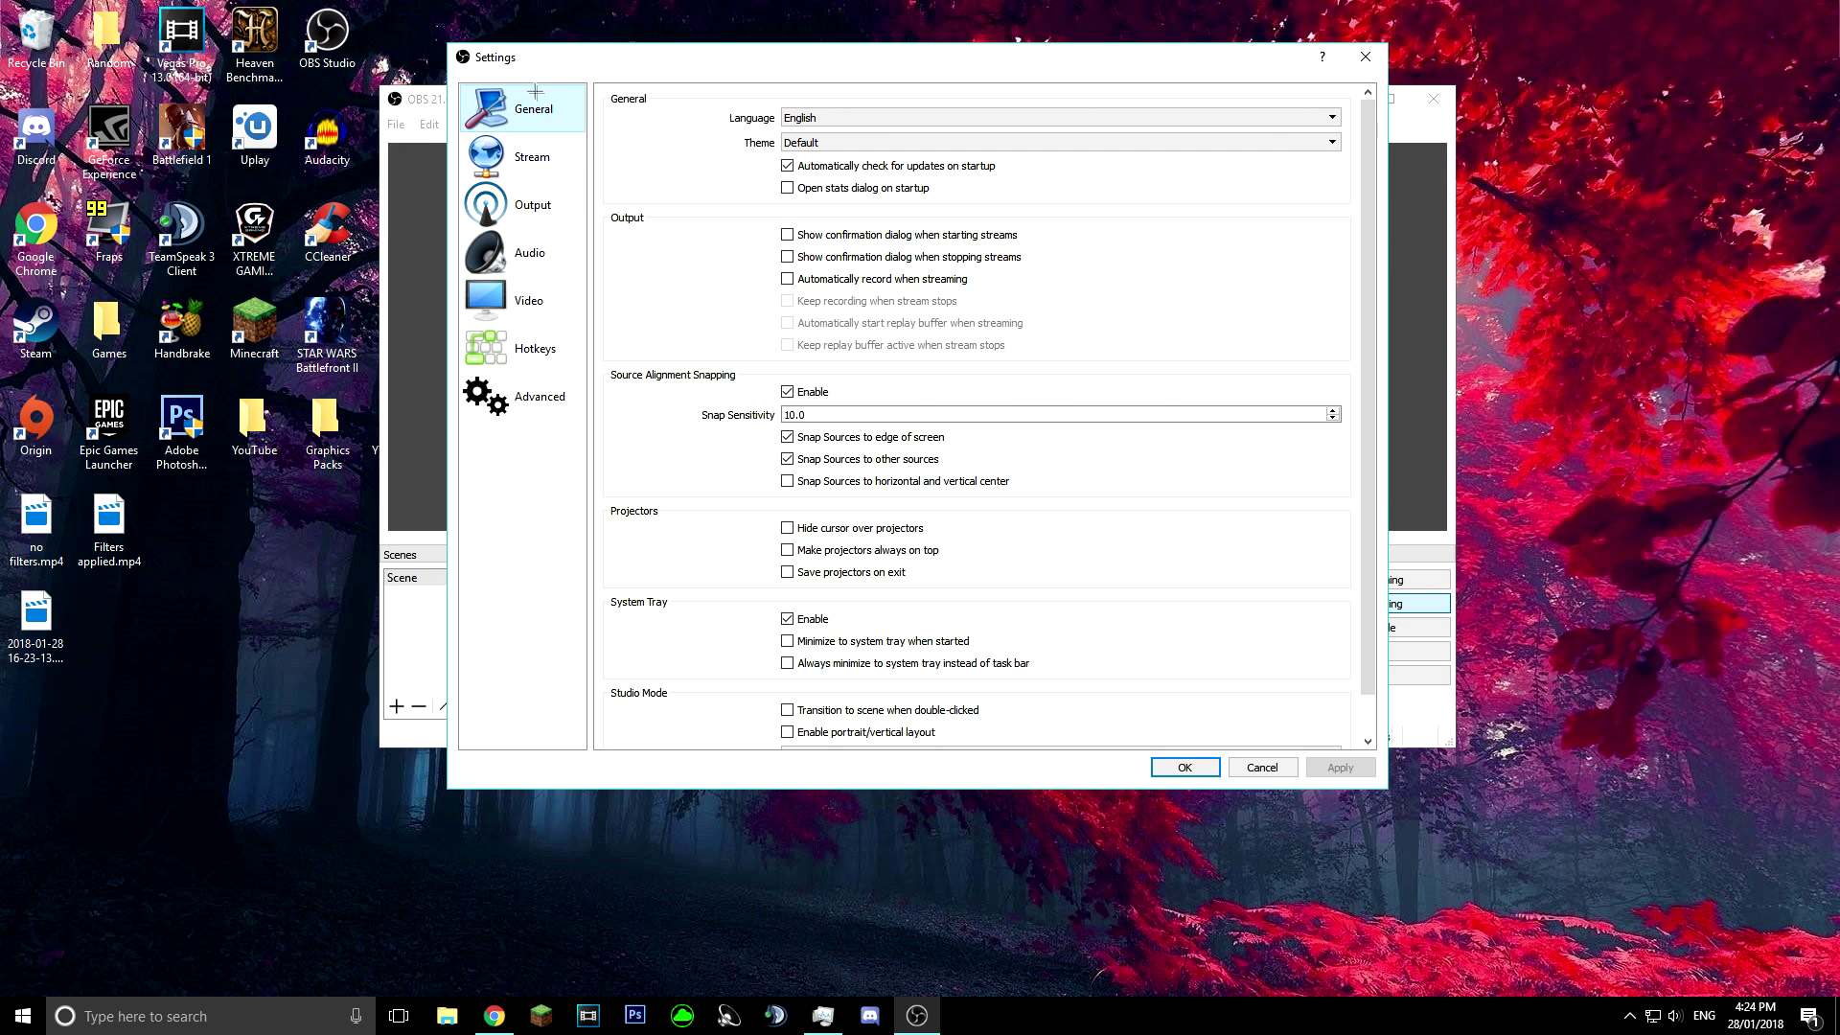
click(538, 209)
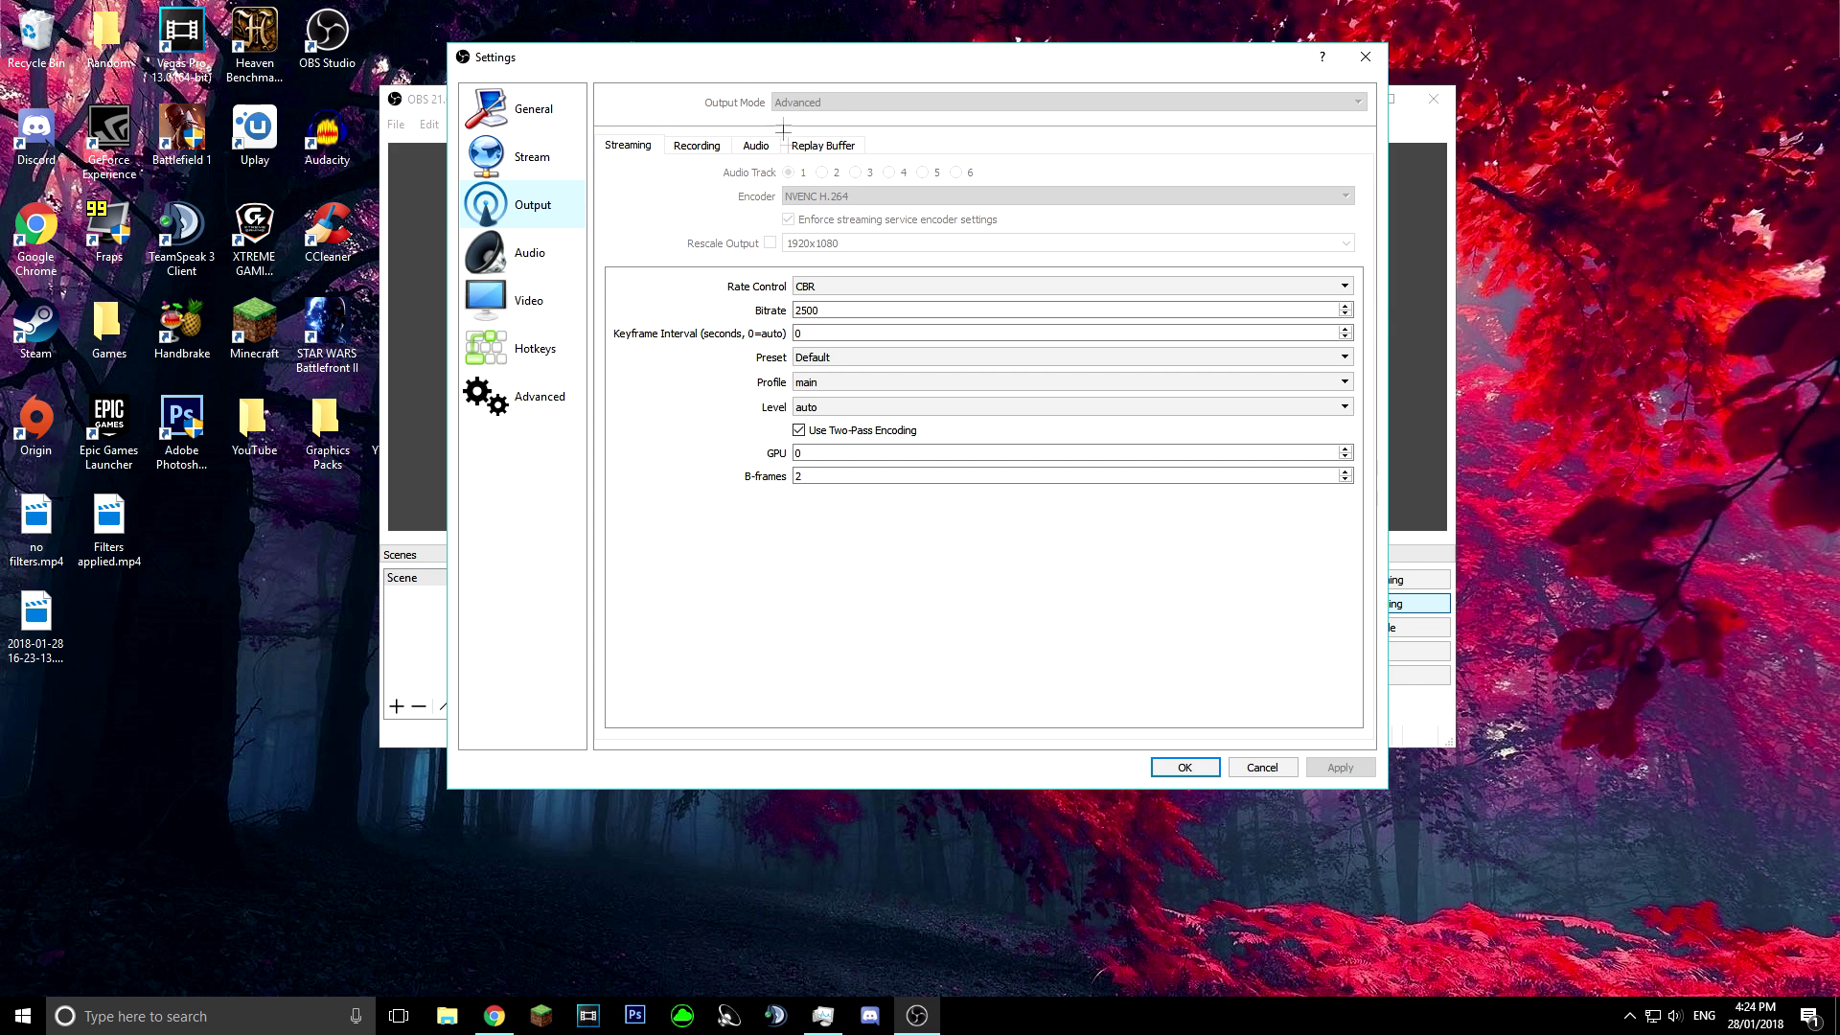
click(676, 144)
click(638, 145)
click(695, 145)
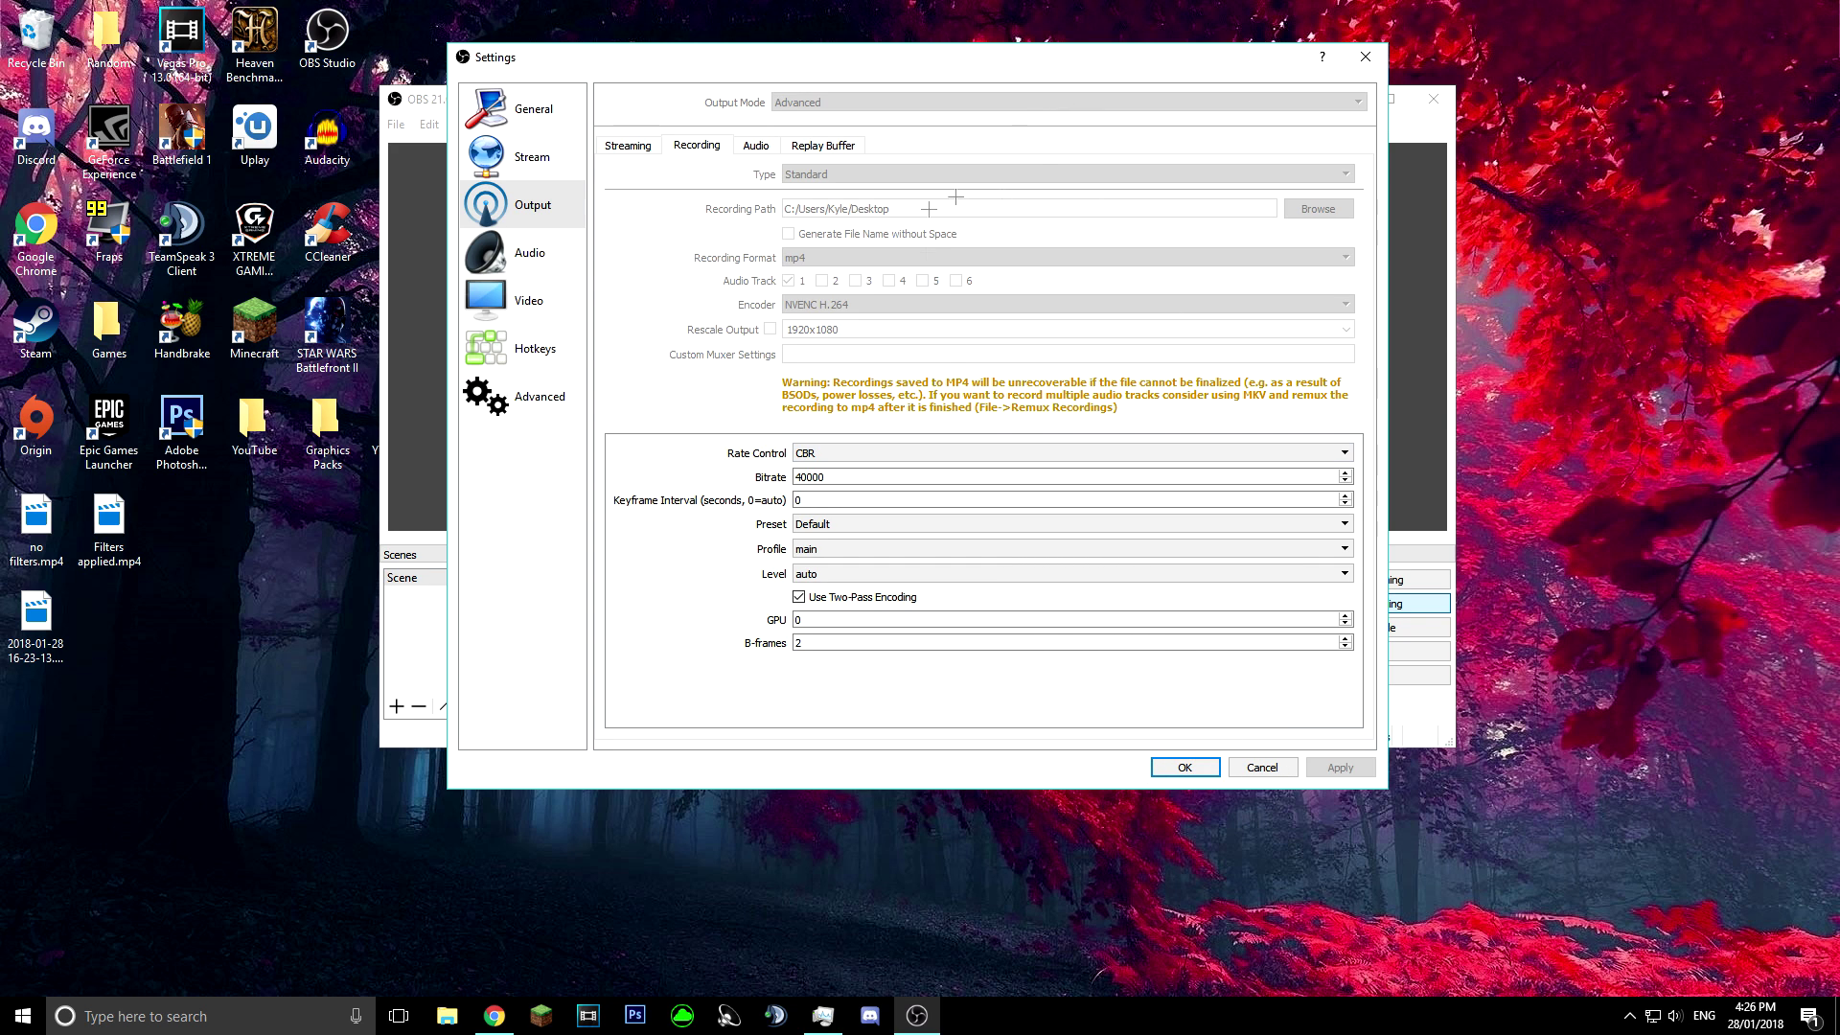
click(761, 144)
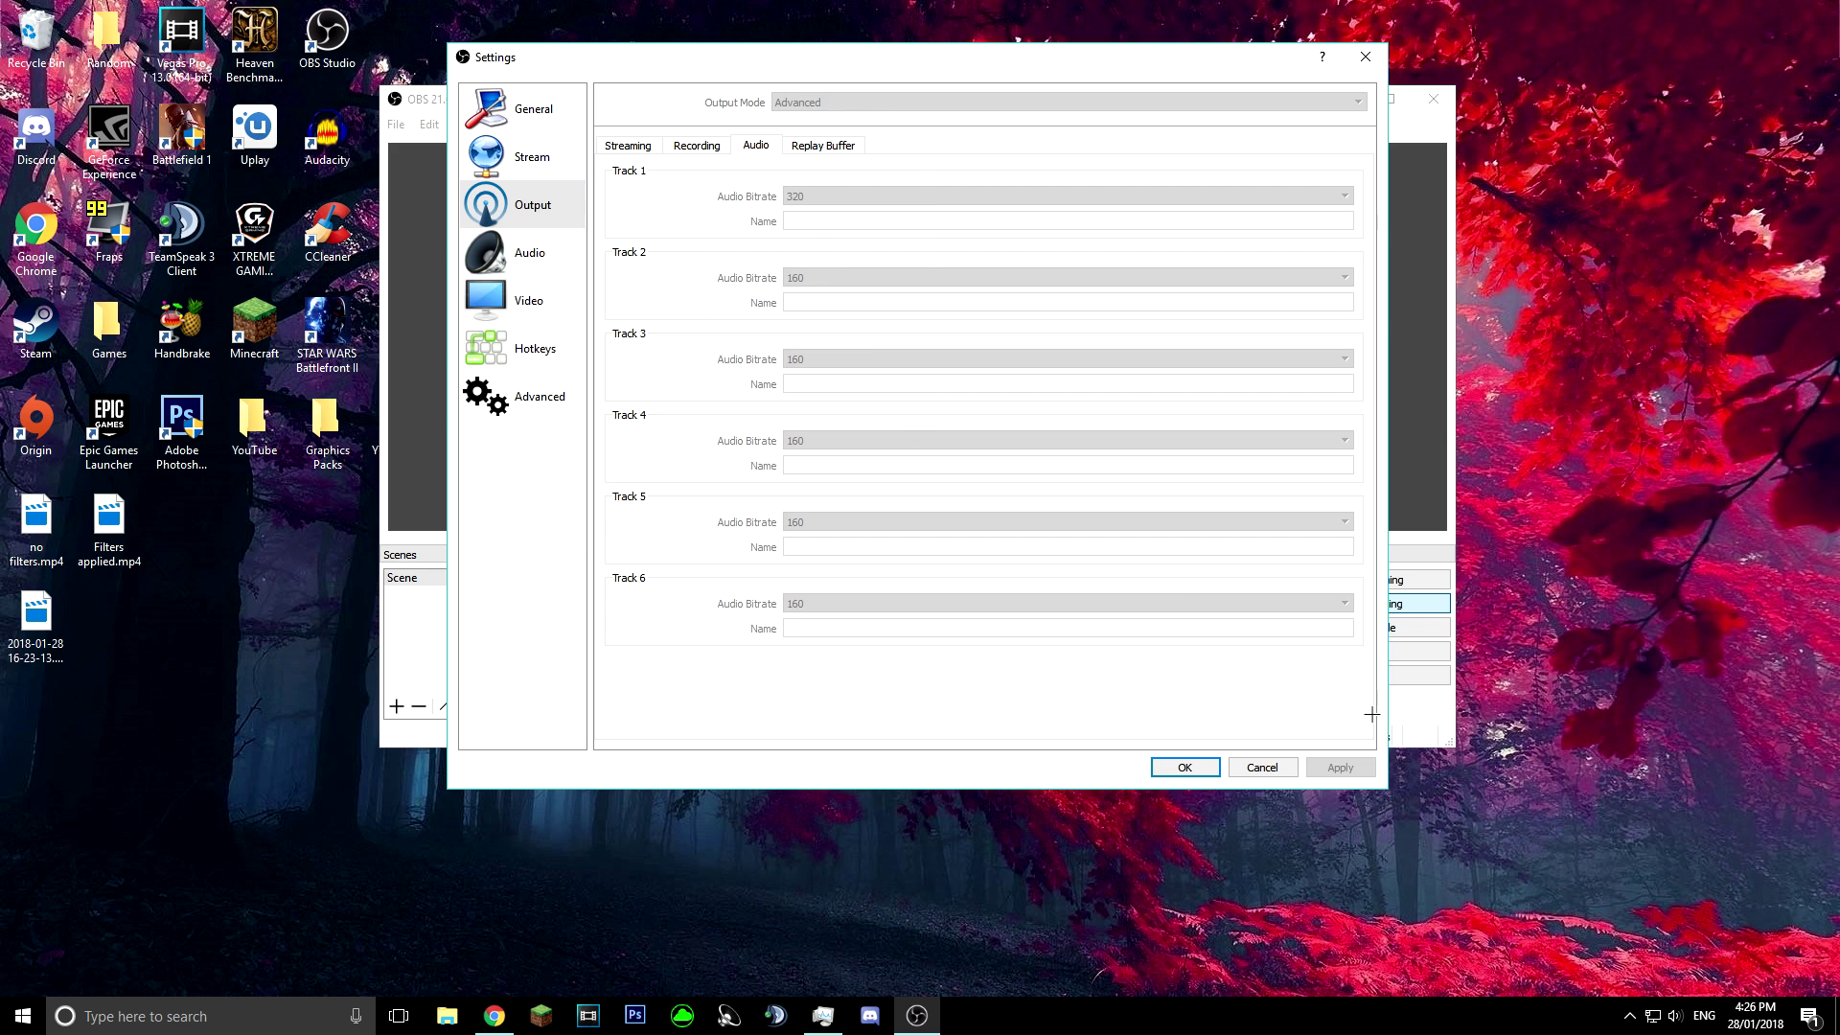
Review the sample rate options in the audio settings
click(530, 253)
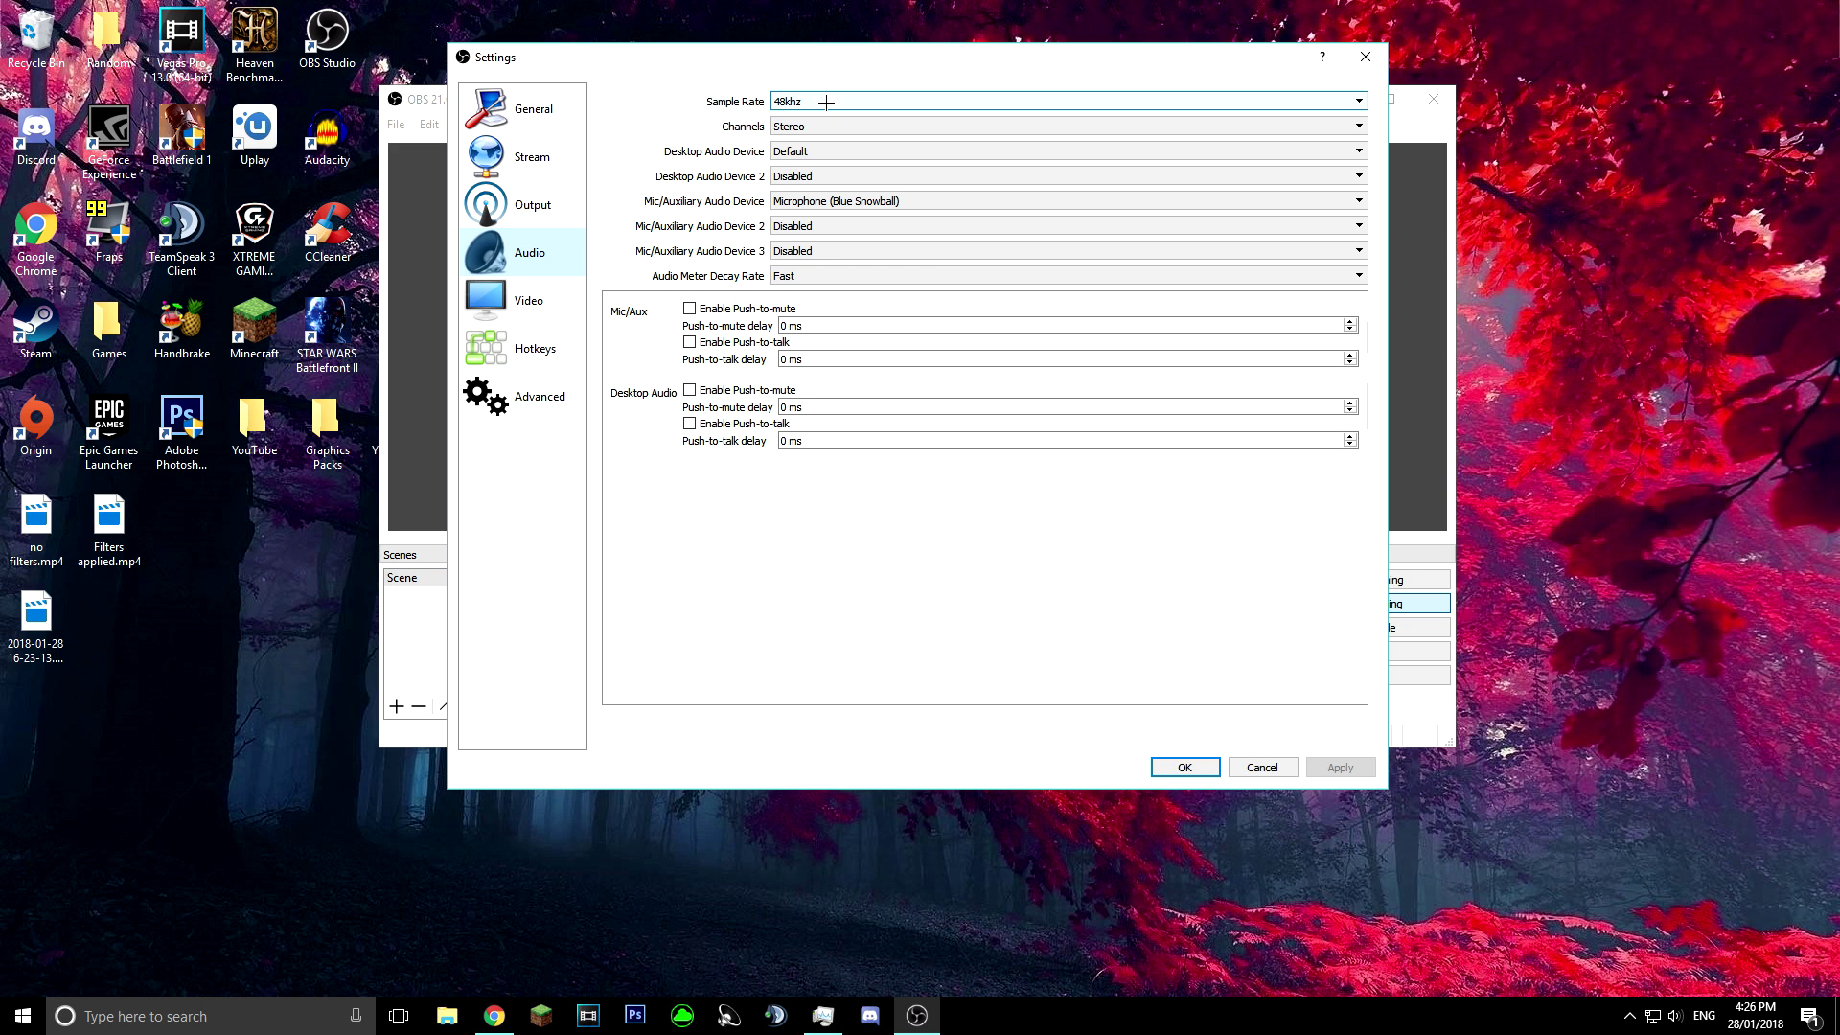
click(826, 102)
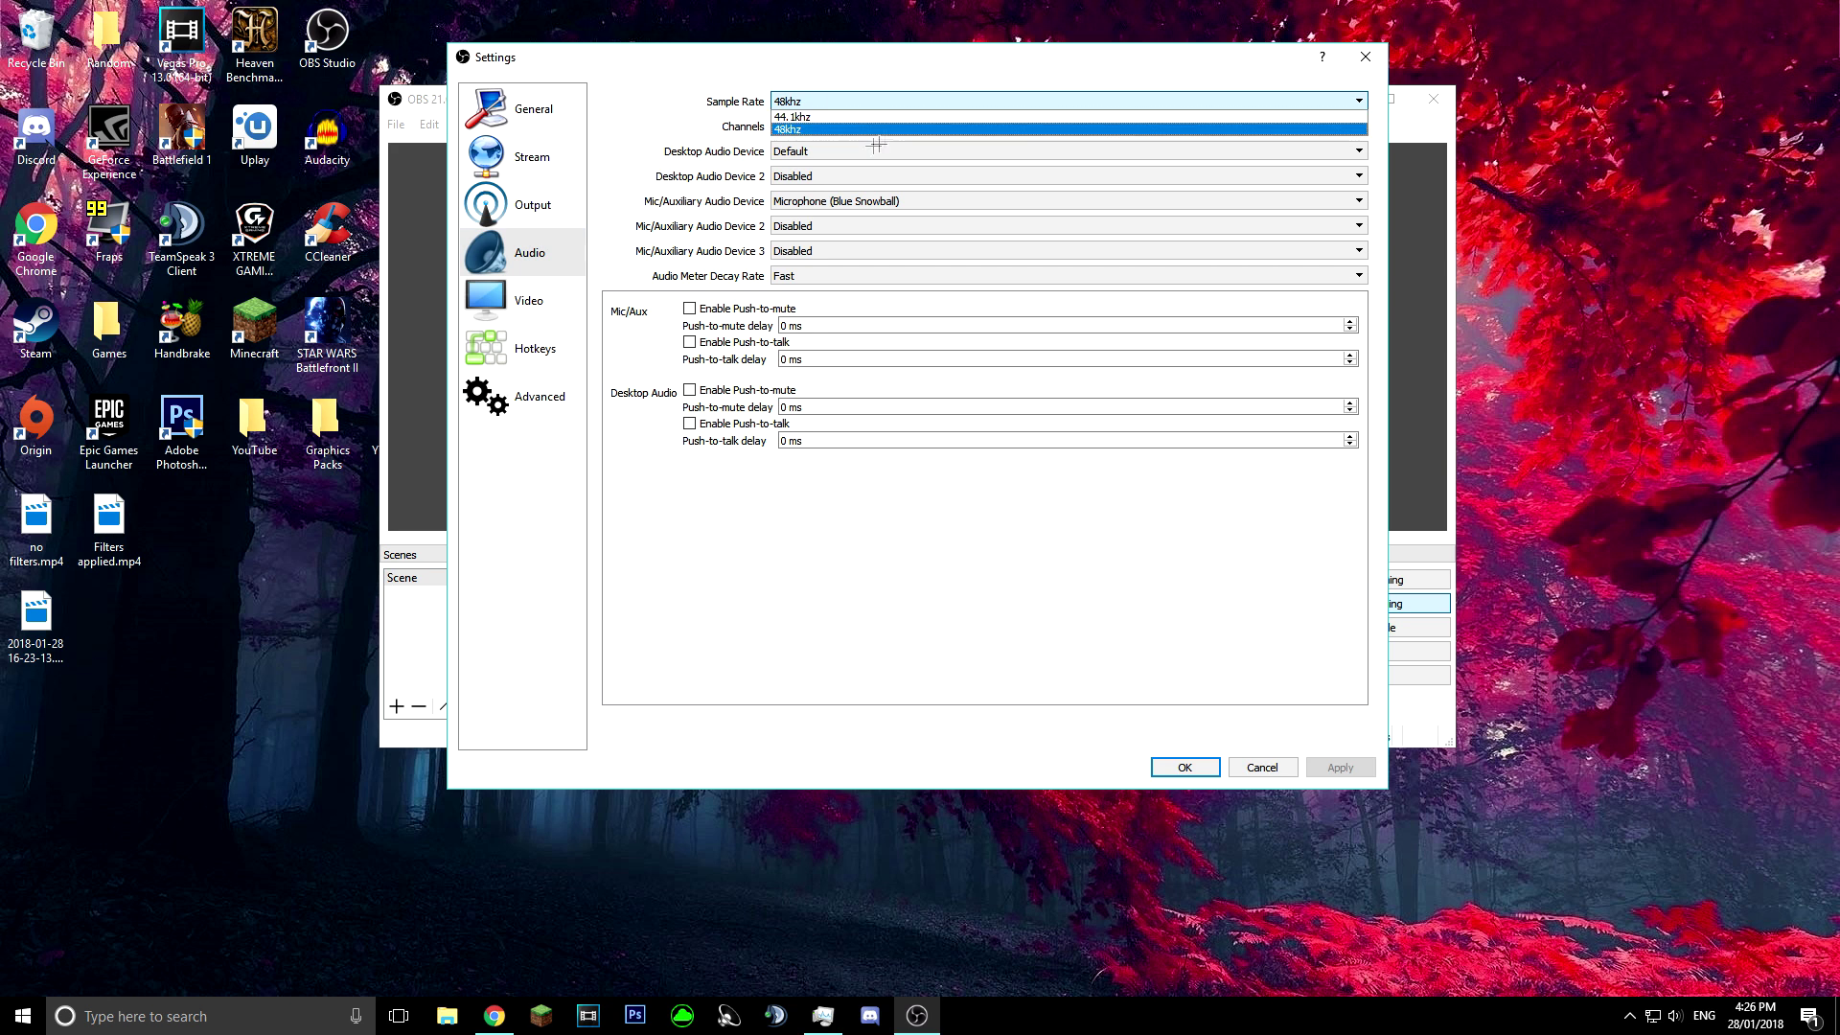
click(855, 69)
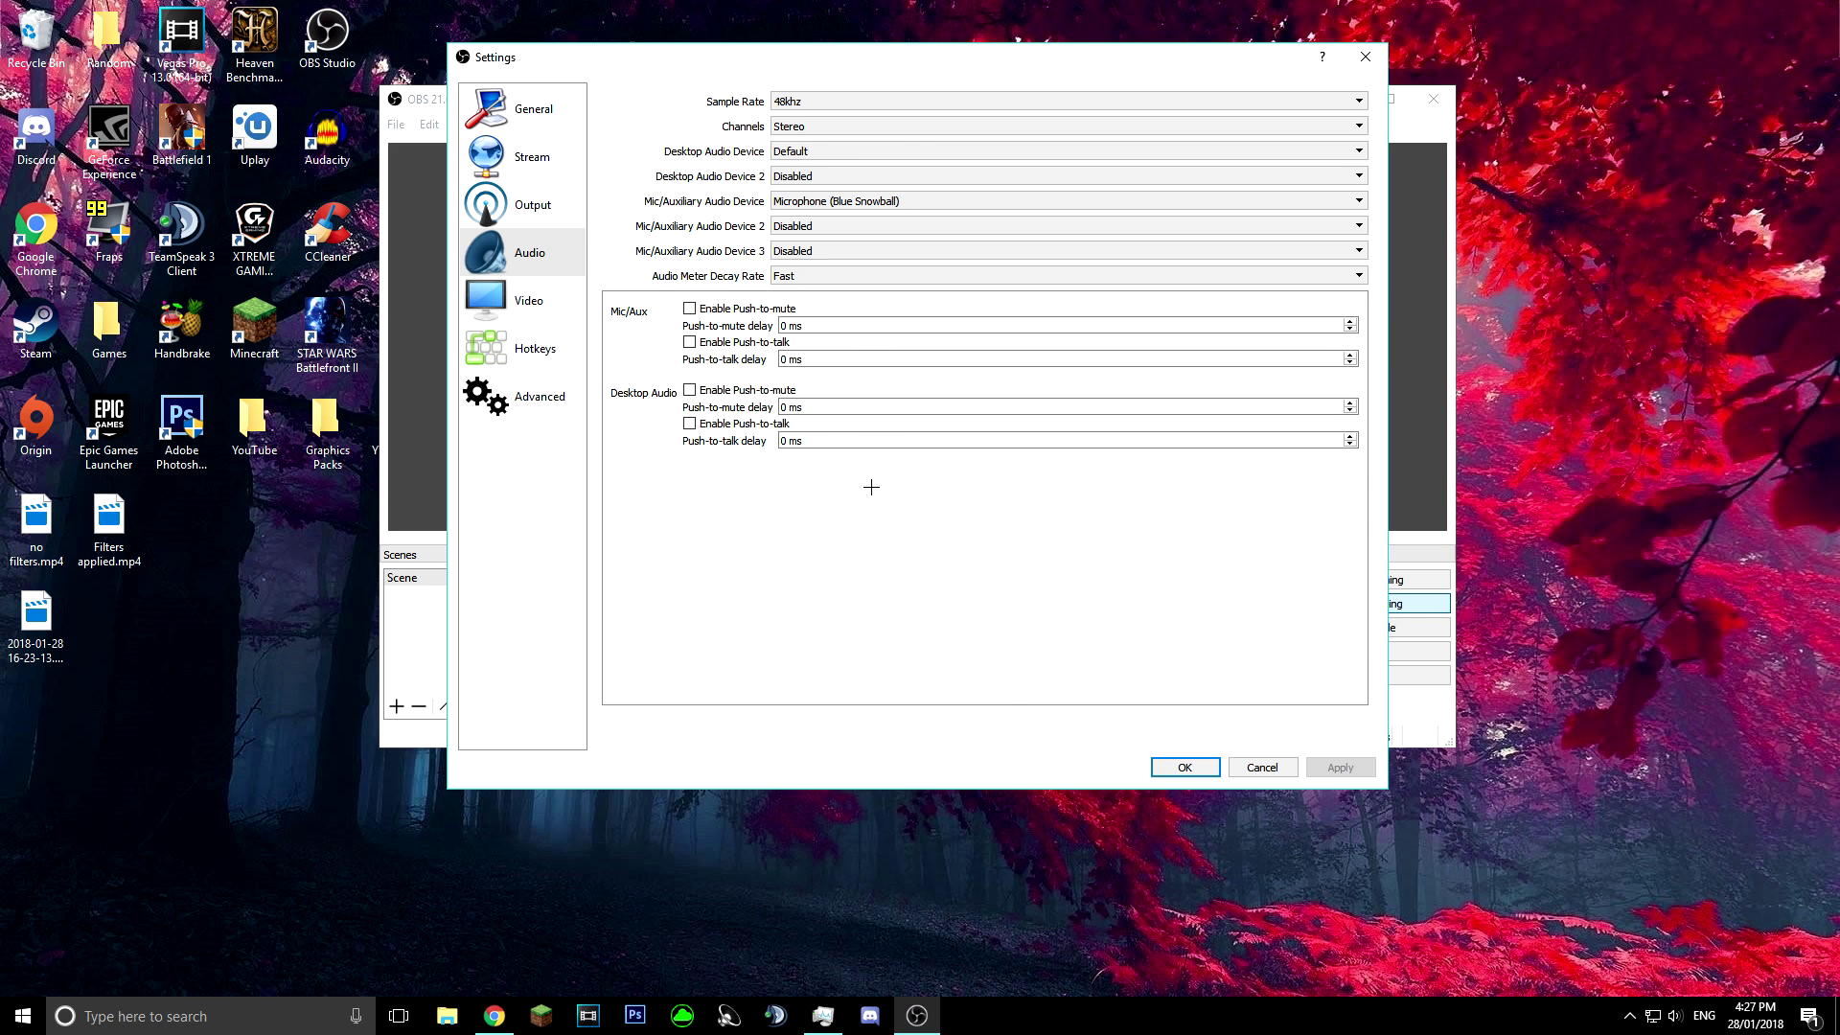
Check the default format of the Blue Snowball microphone in the Windows recording devices
right_click(1677, 1014)
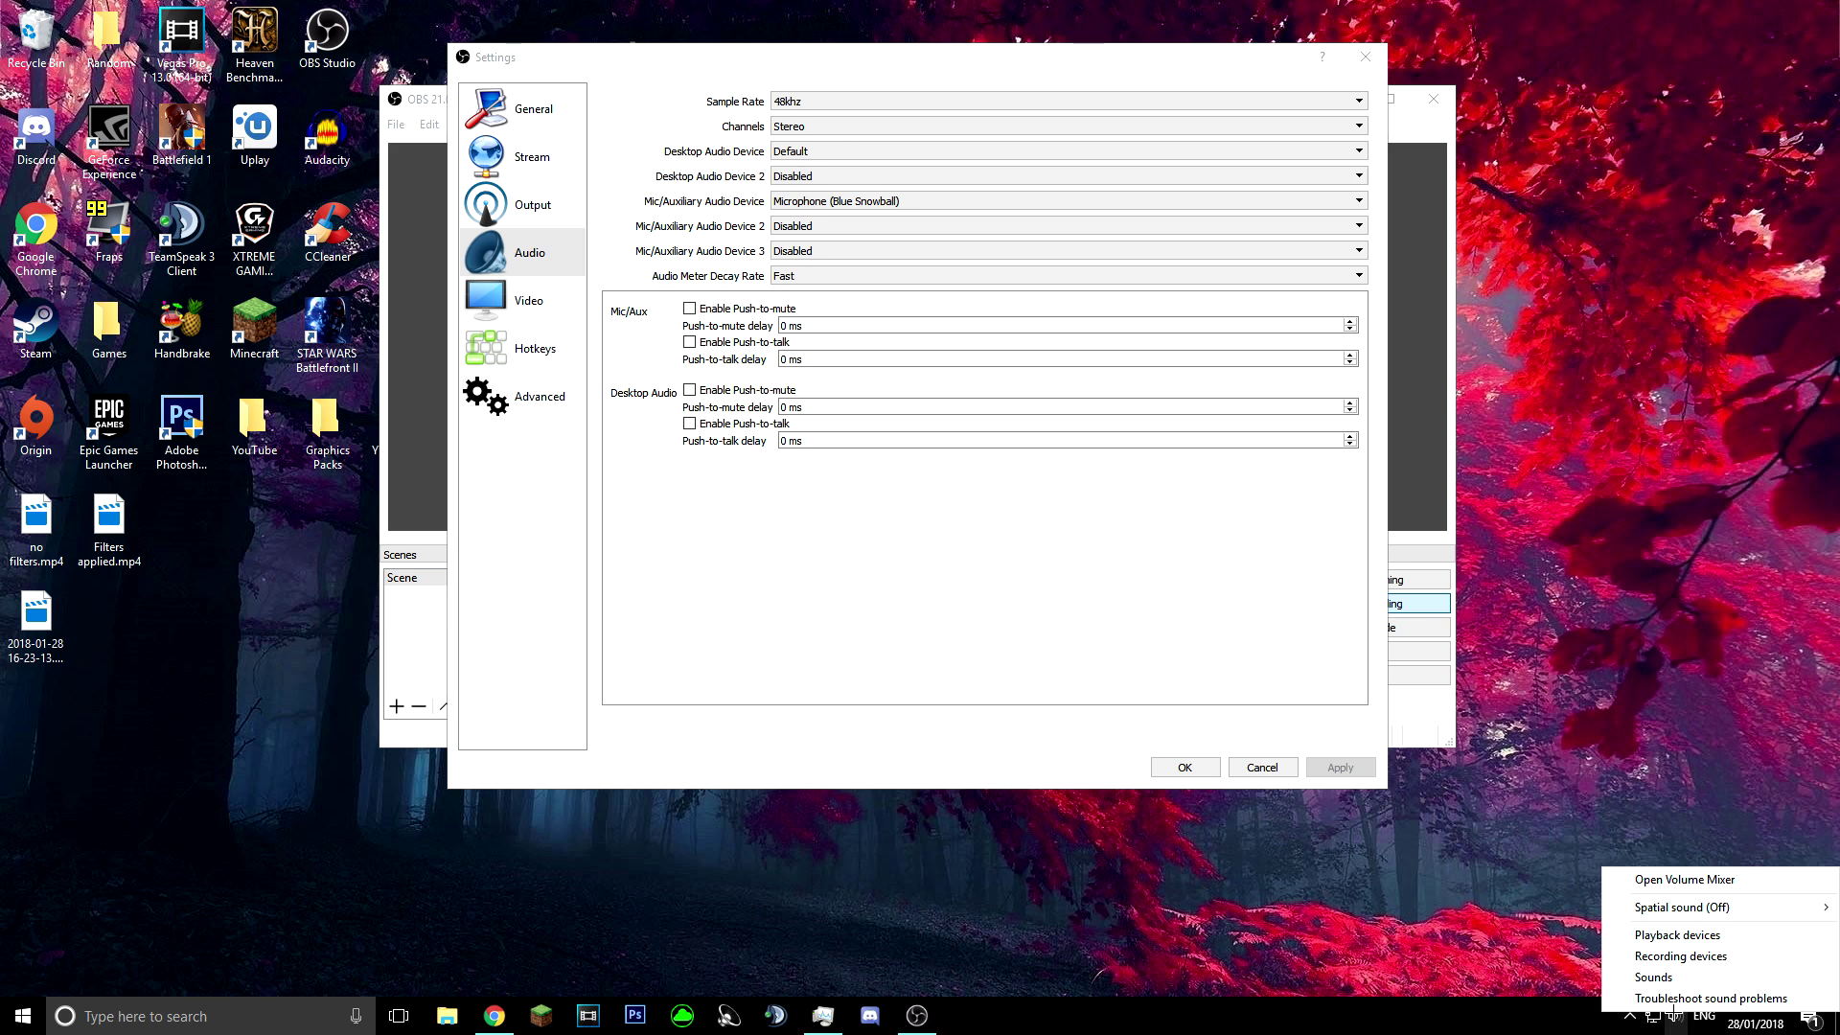
click(1670, 954)
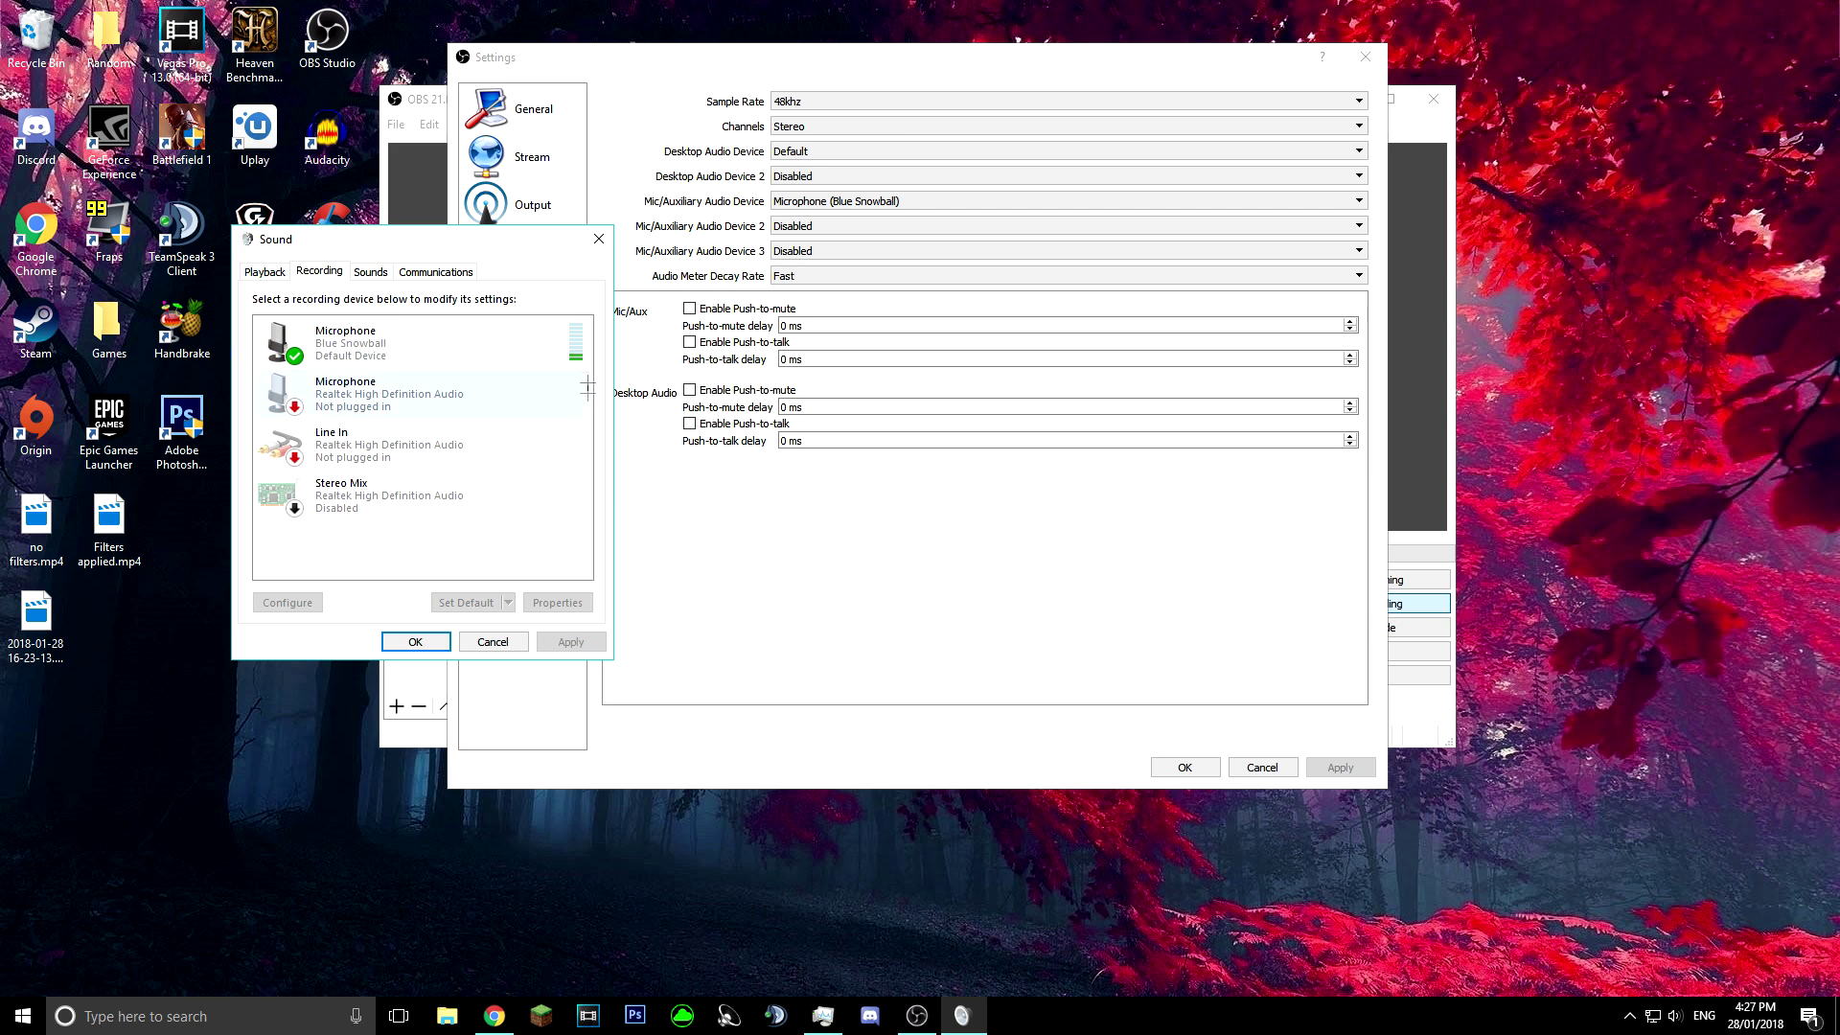
click(351, 345)
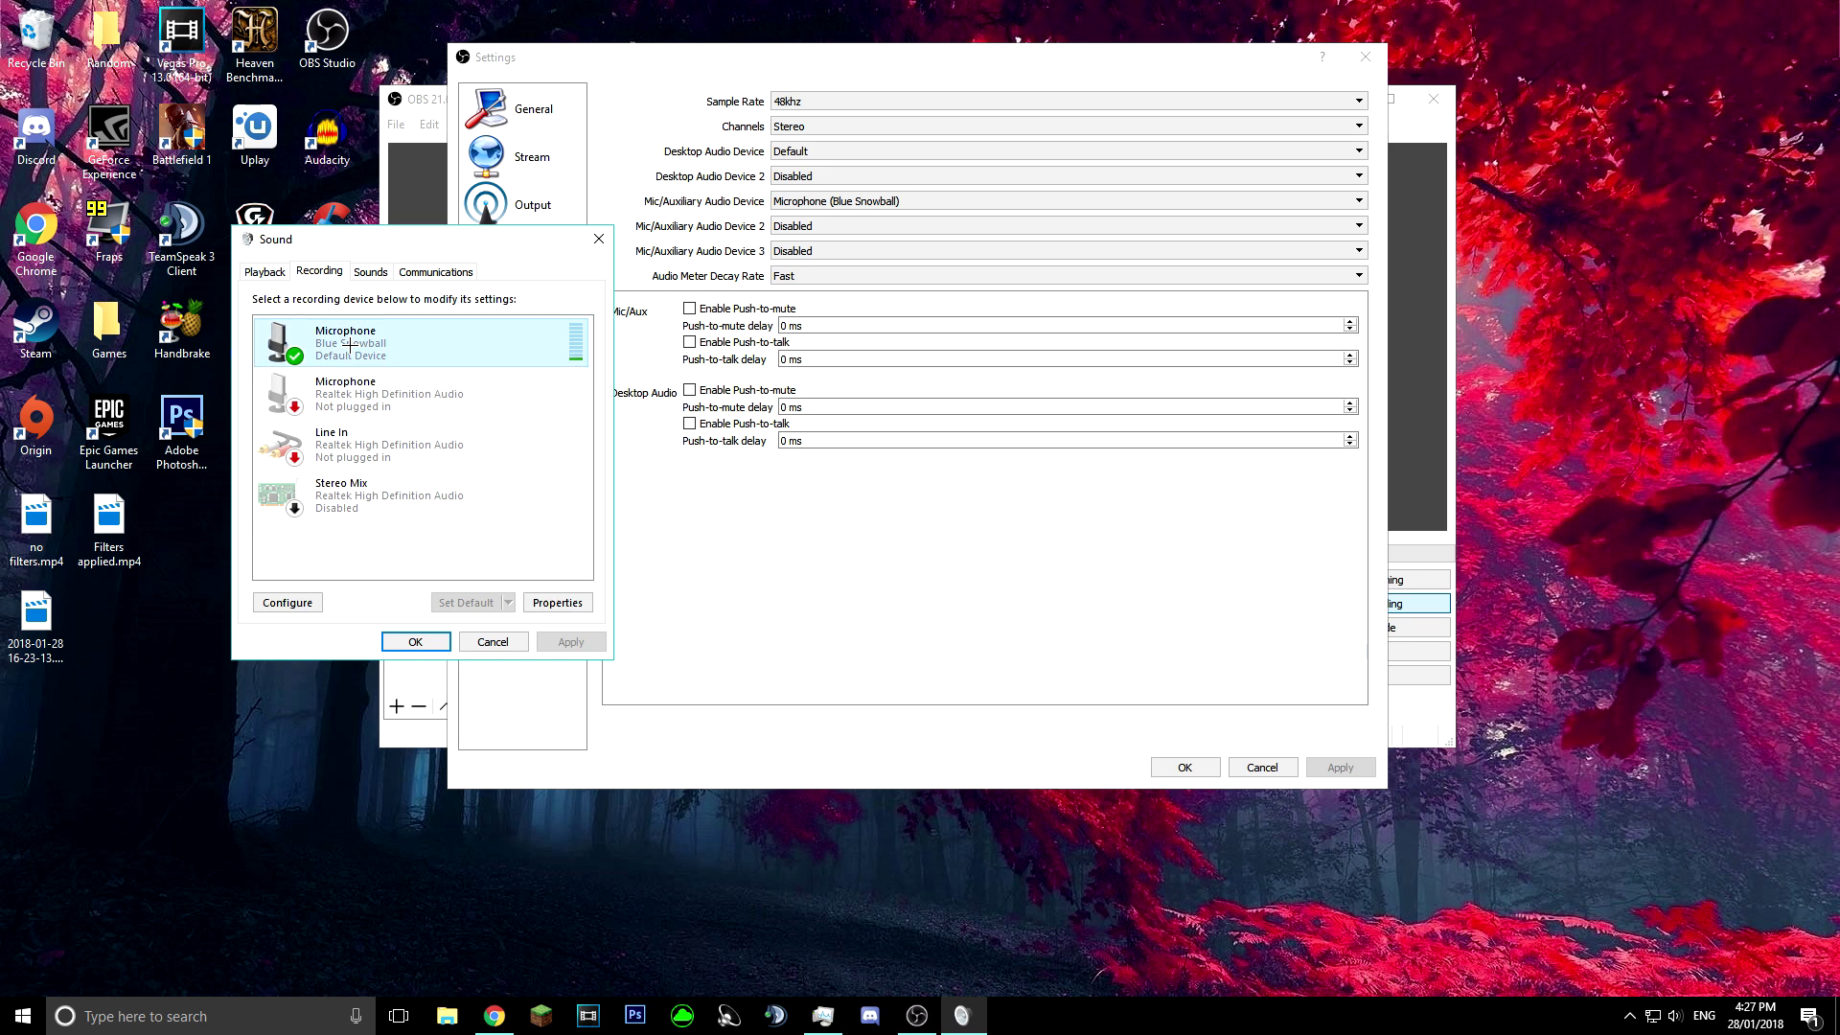
click(558, 602)
click(434, 344)
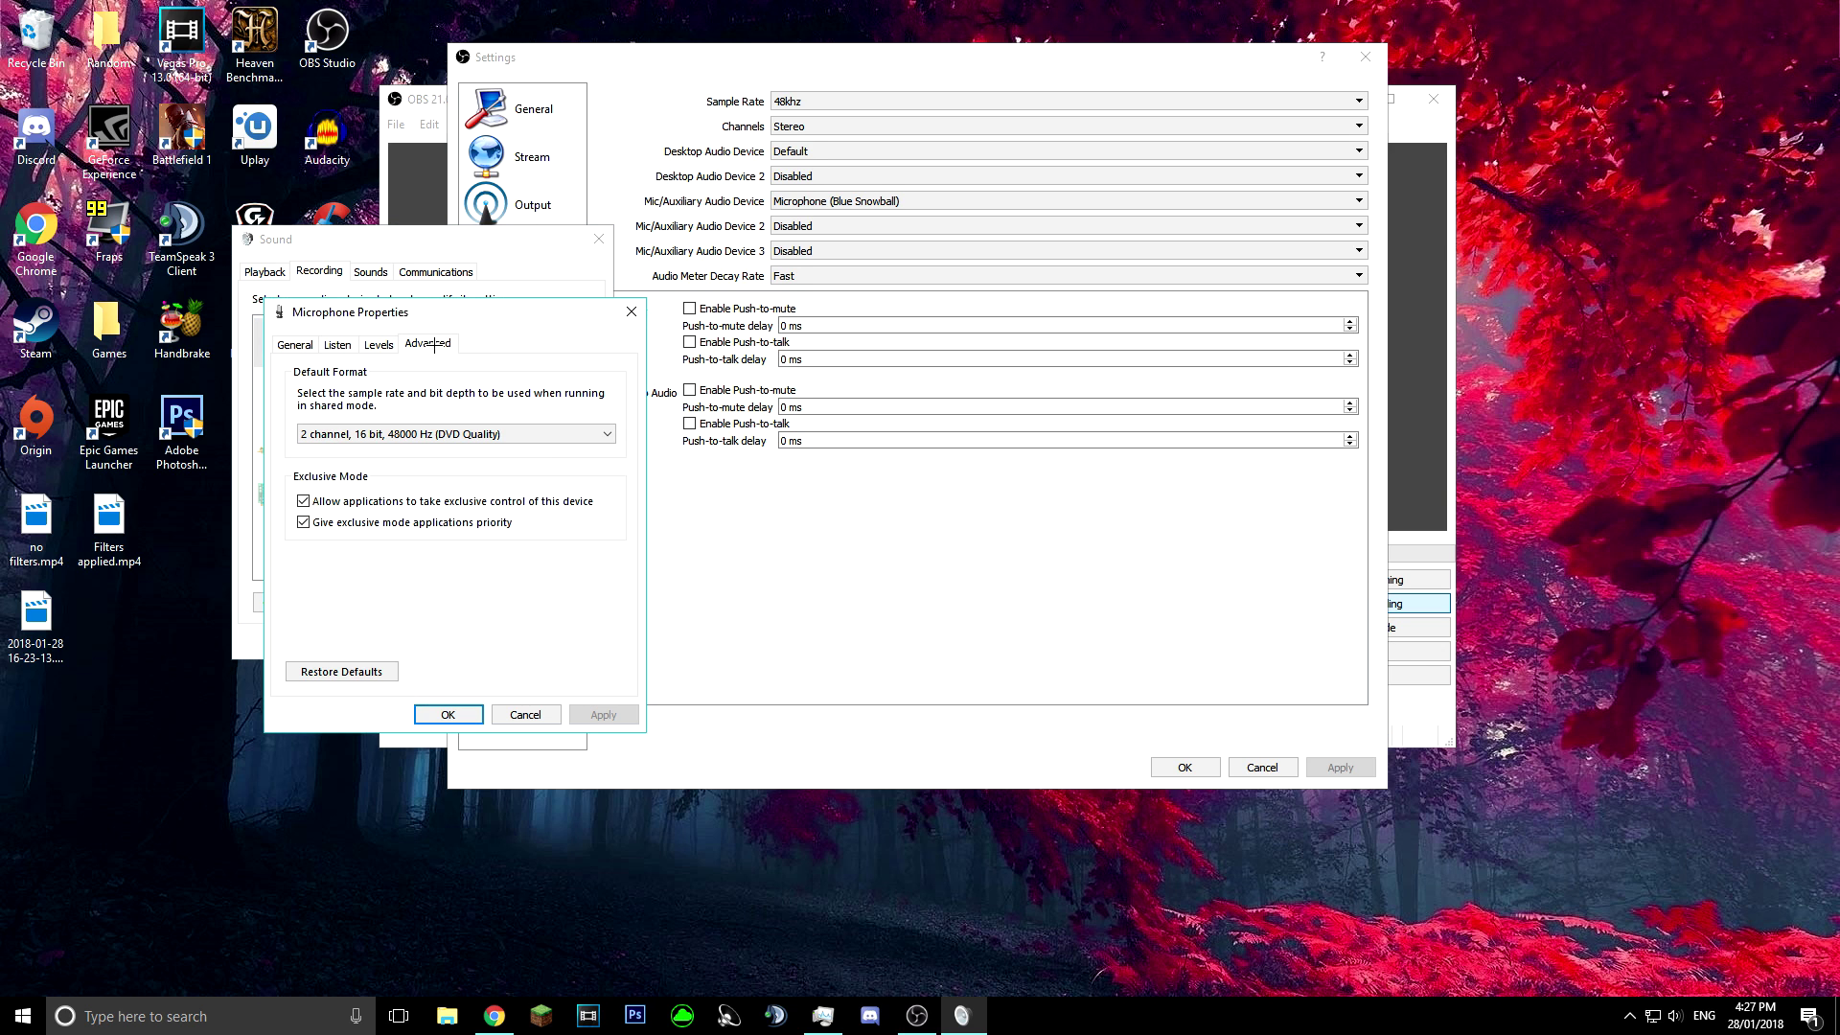
click(541, 433)
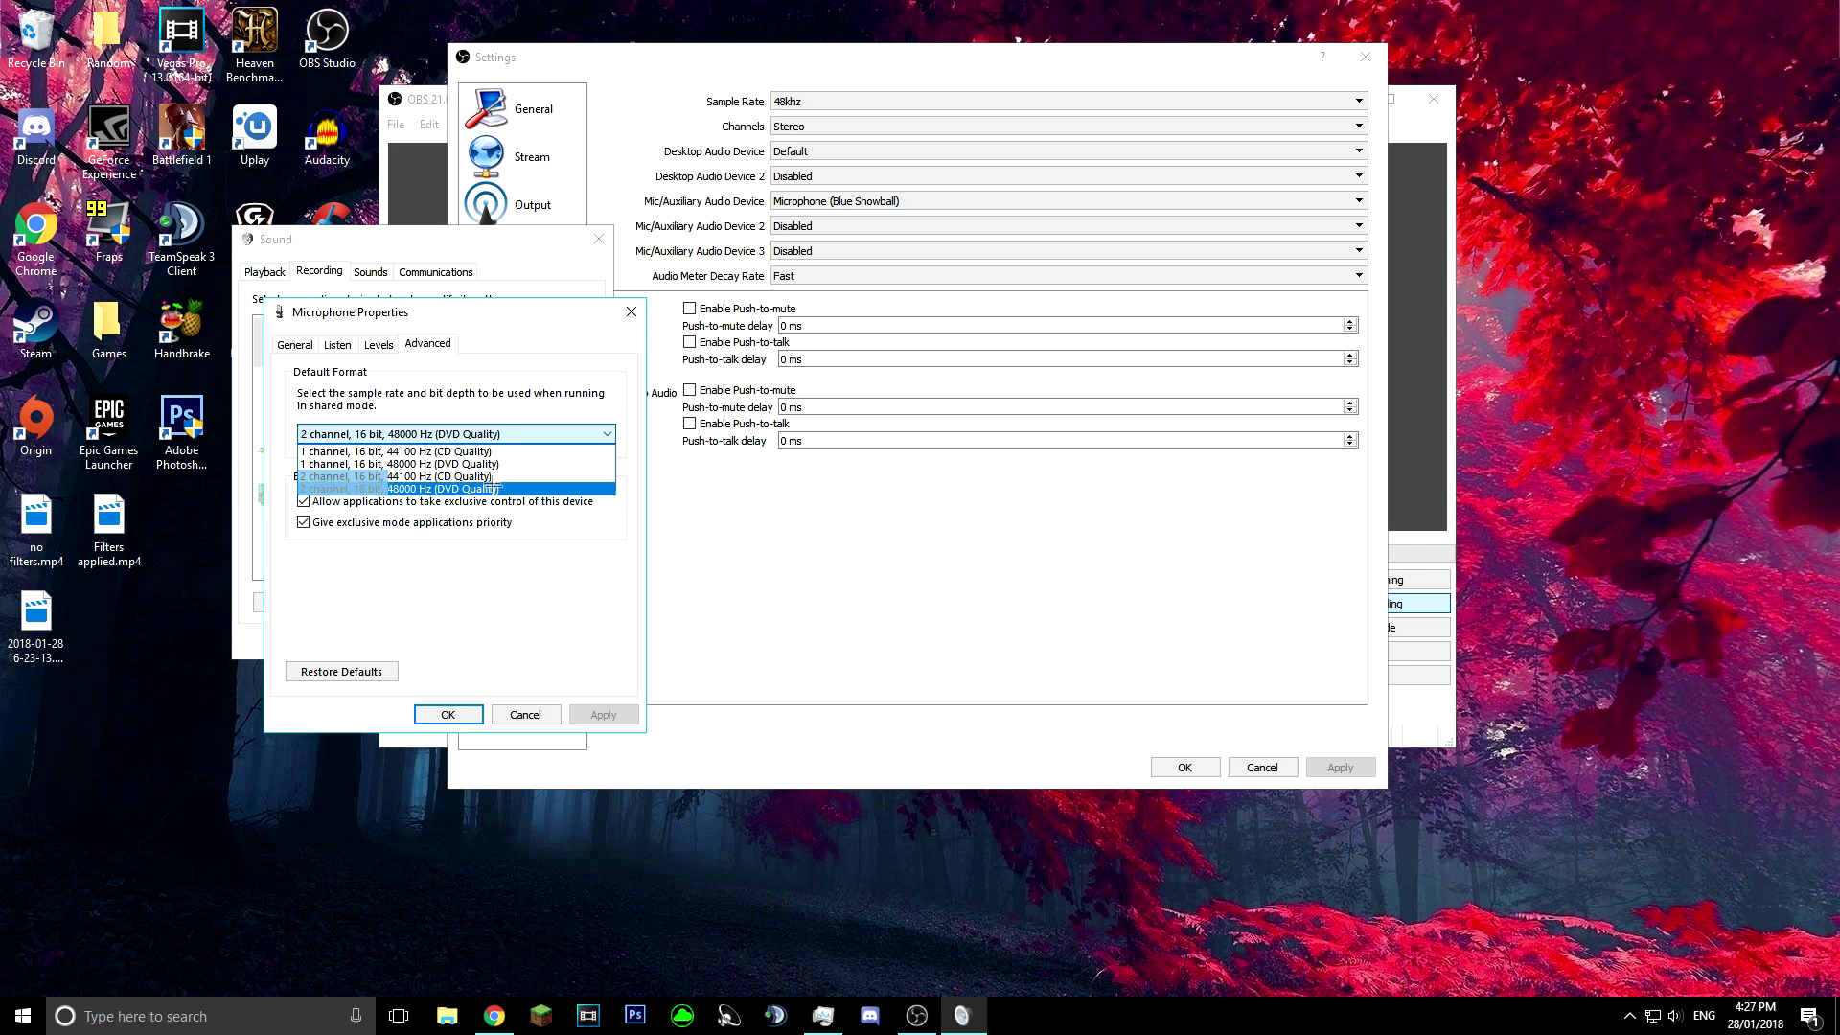
click(538, 532)
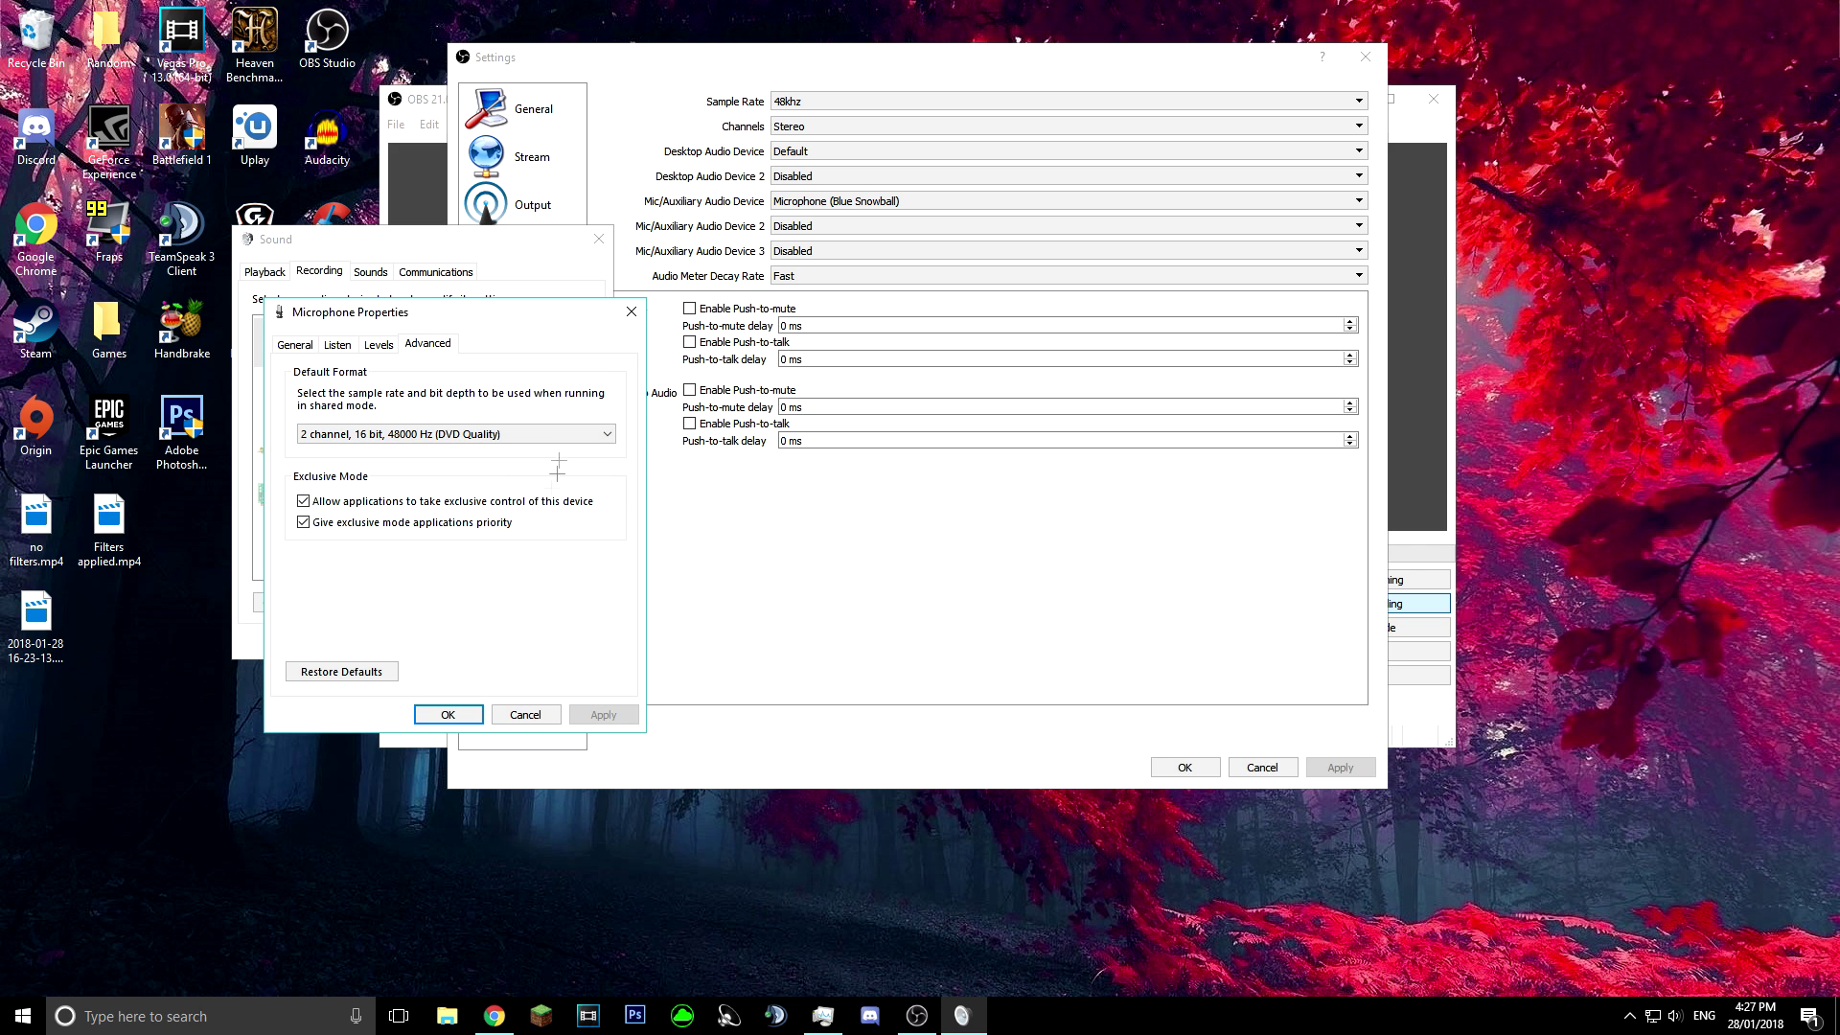
click(448, 715)
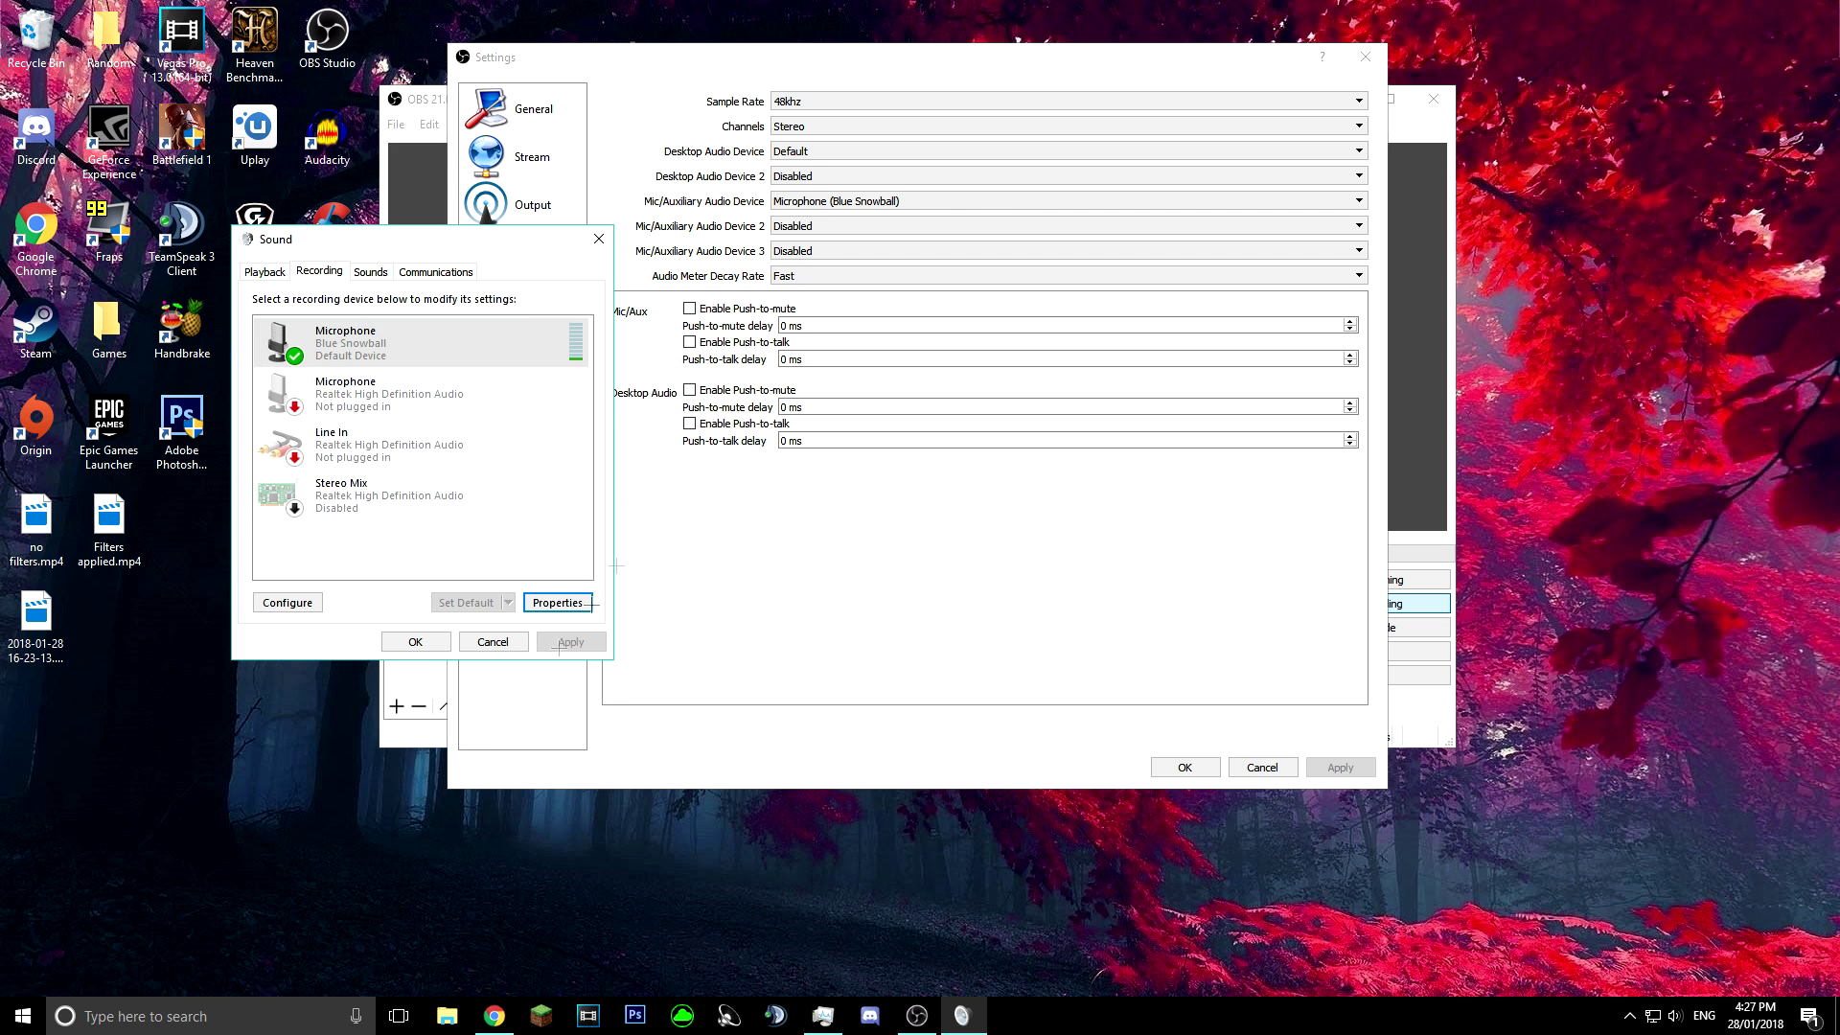
click(415, 642)
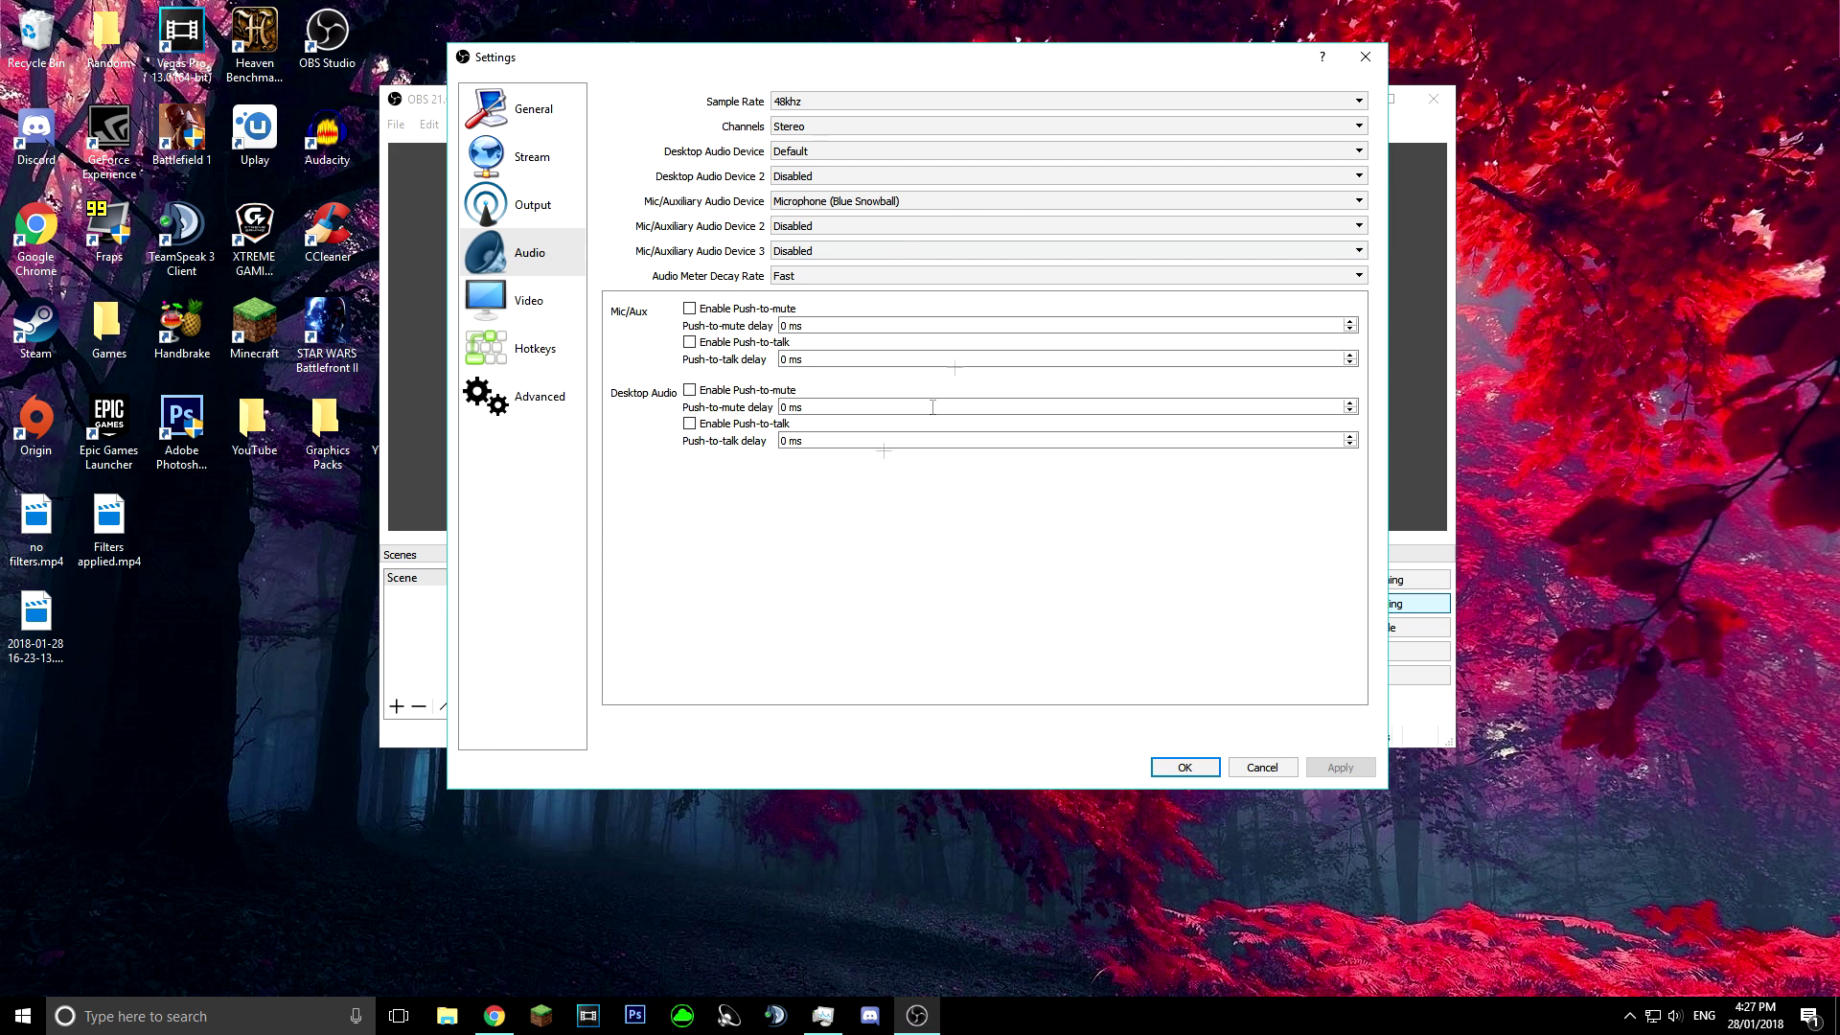
Set the audio sample rate to 48khz and review the desktop audio and microphone device choices
click(815, 102)
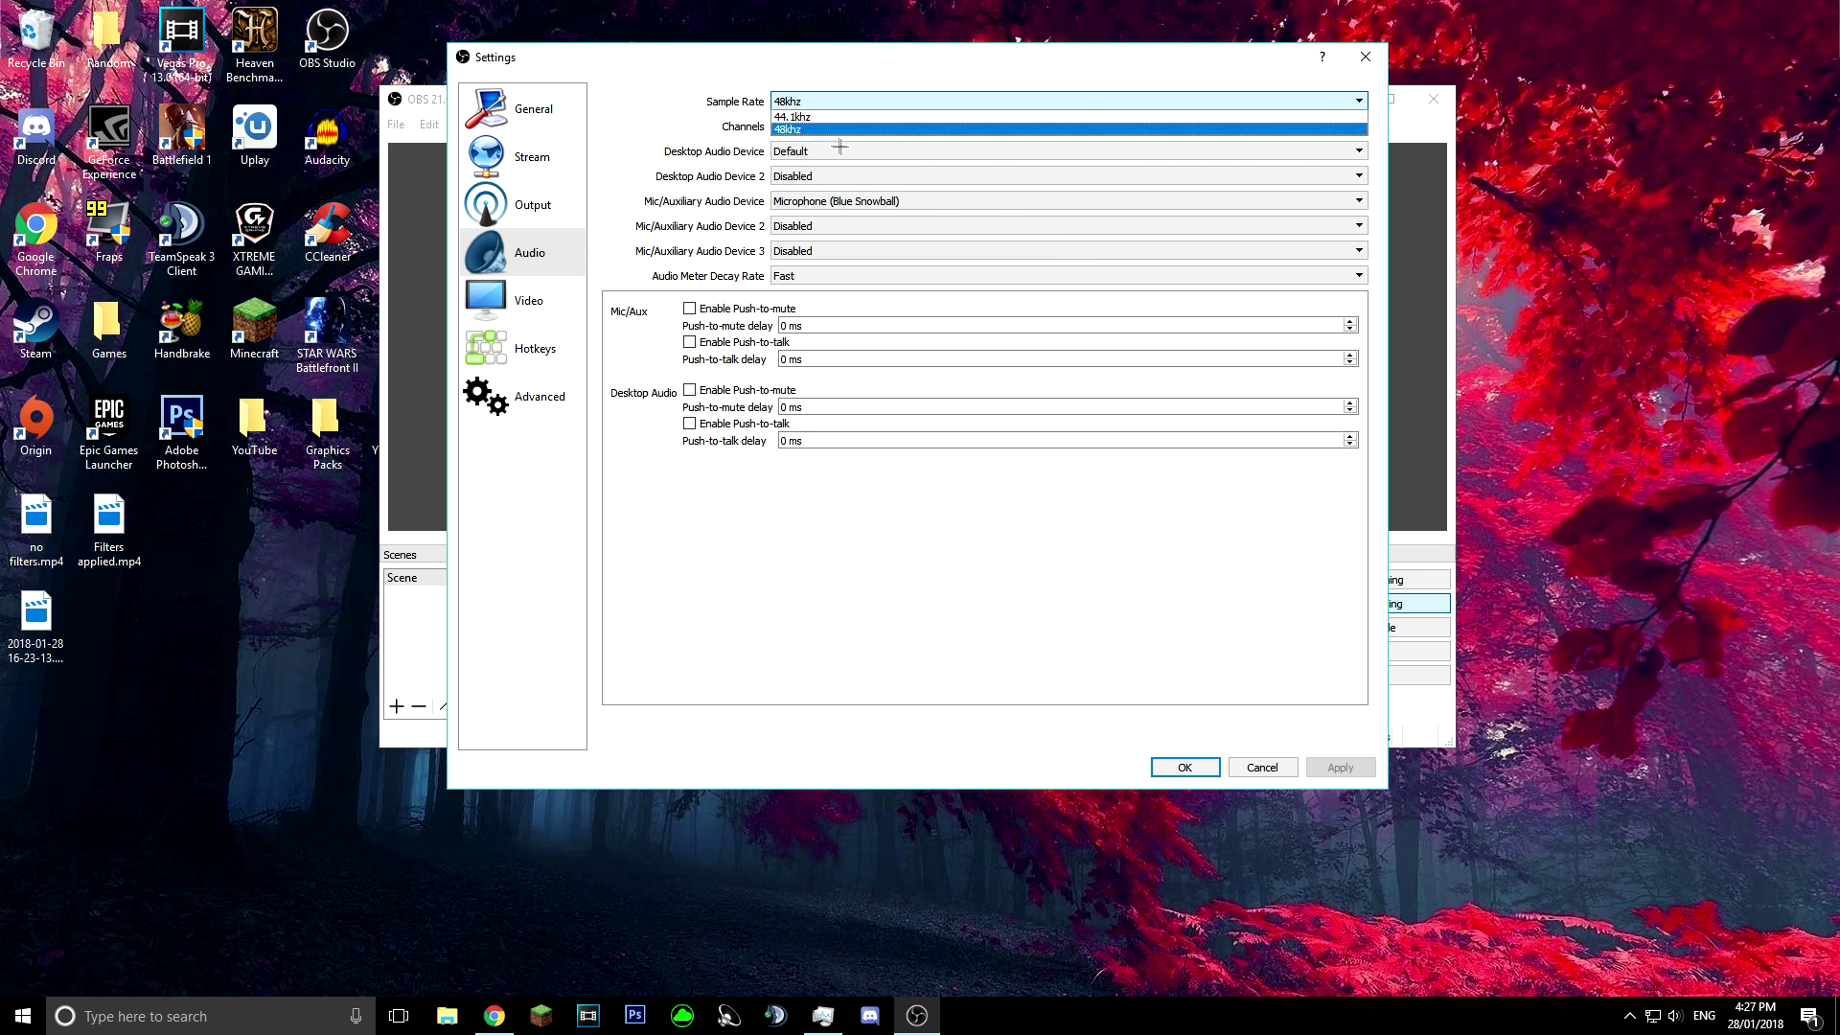
click(815, 130)
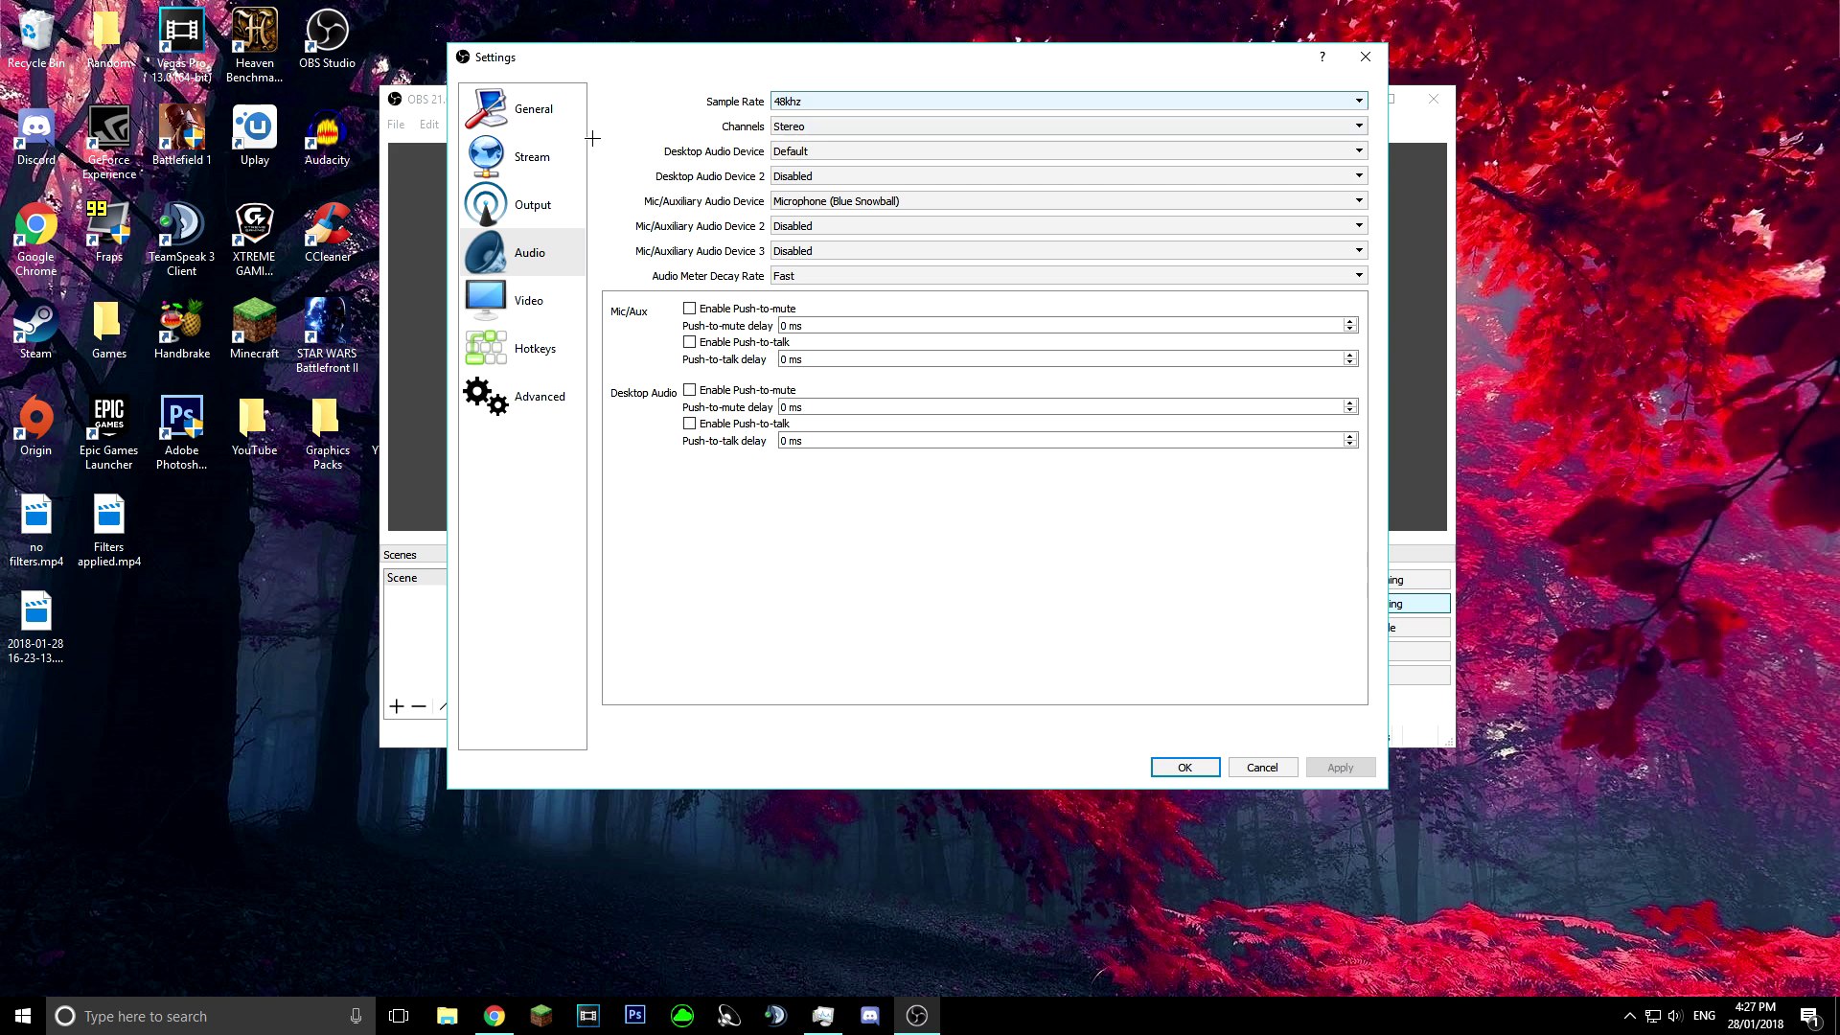
click(856, 152)
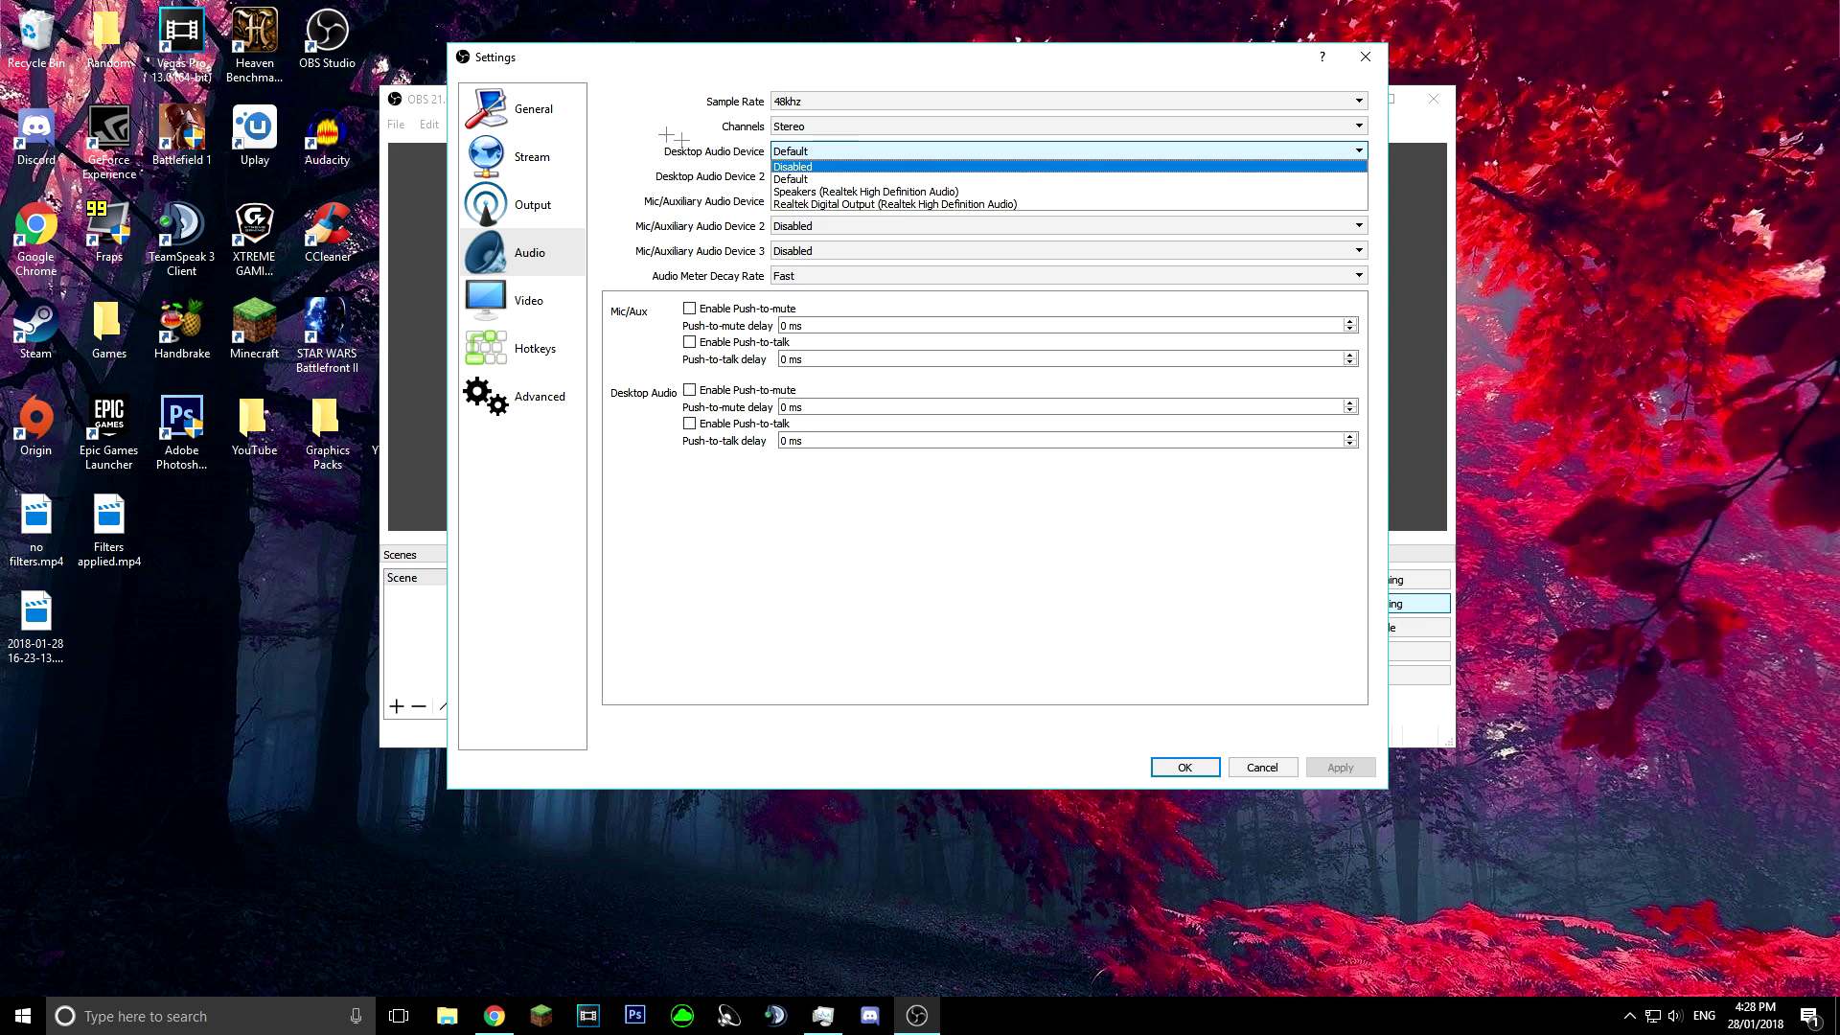
click(709, 149)
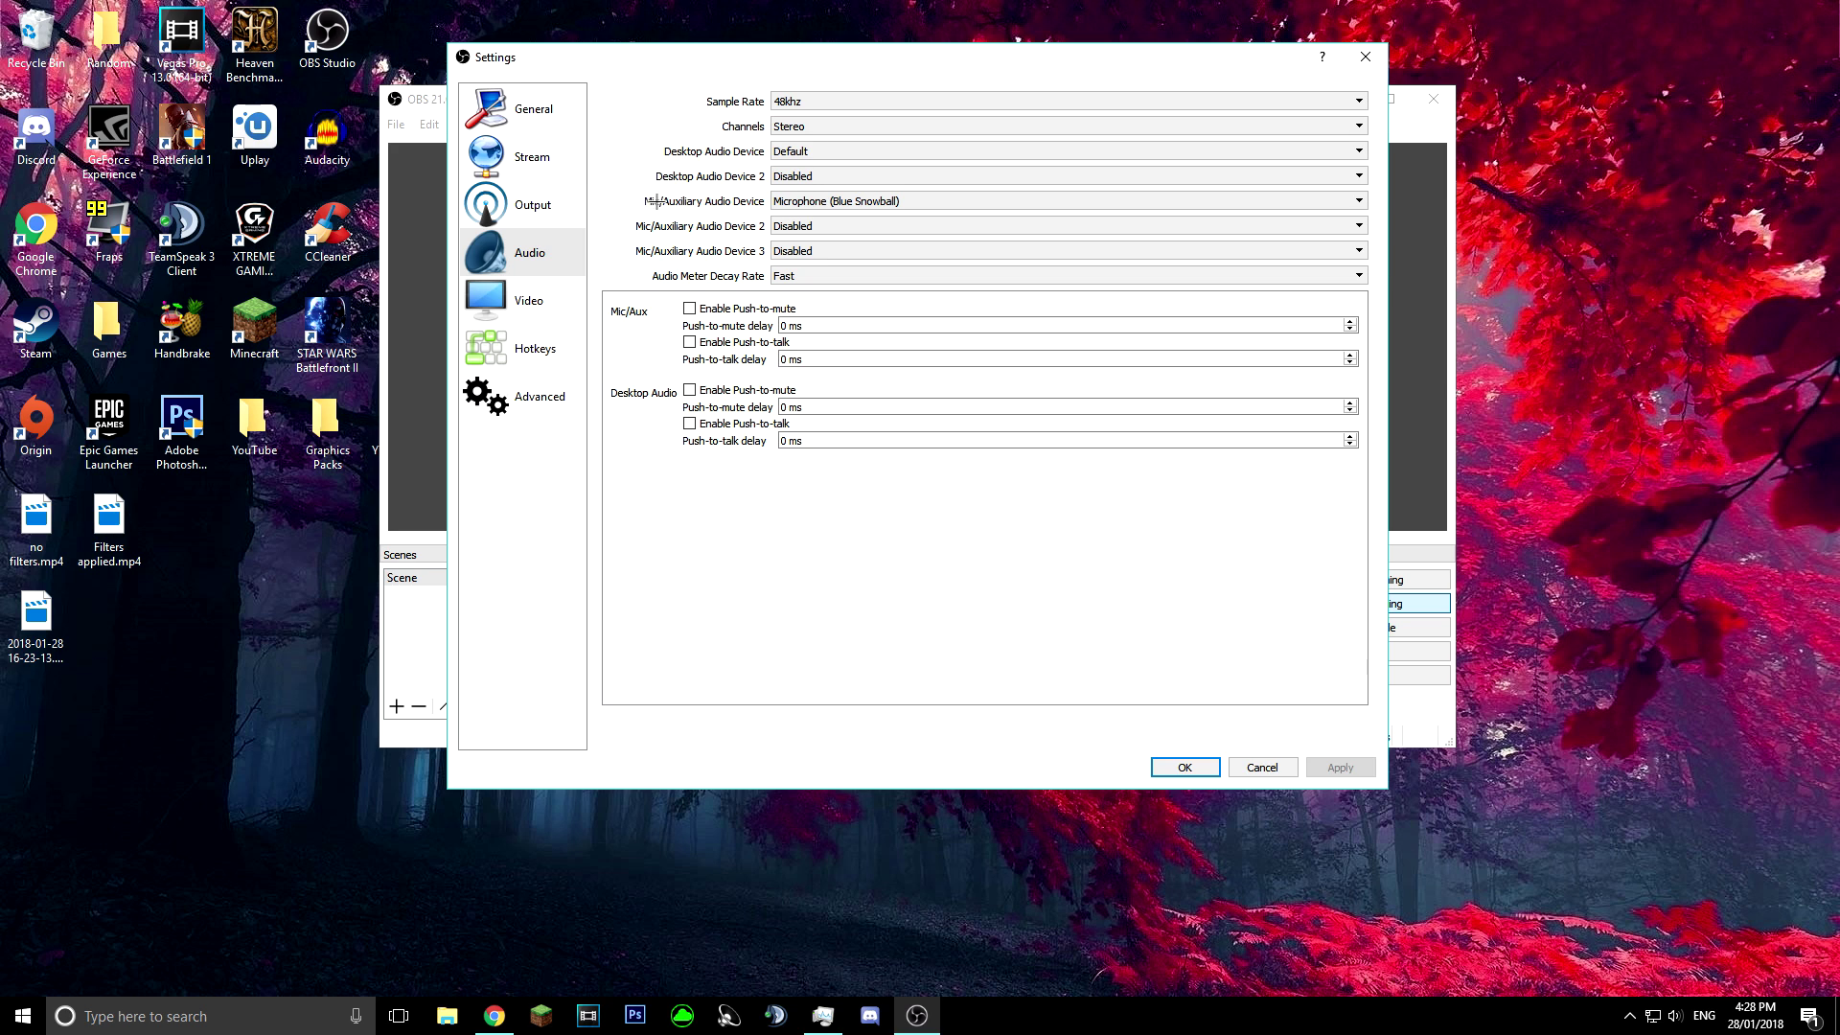
click(926, 202)
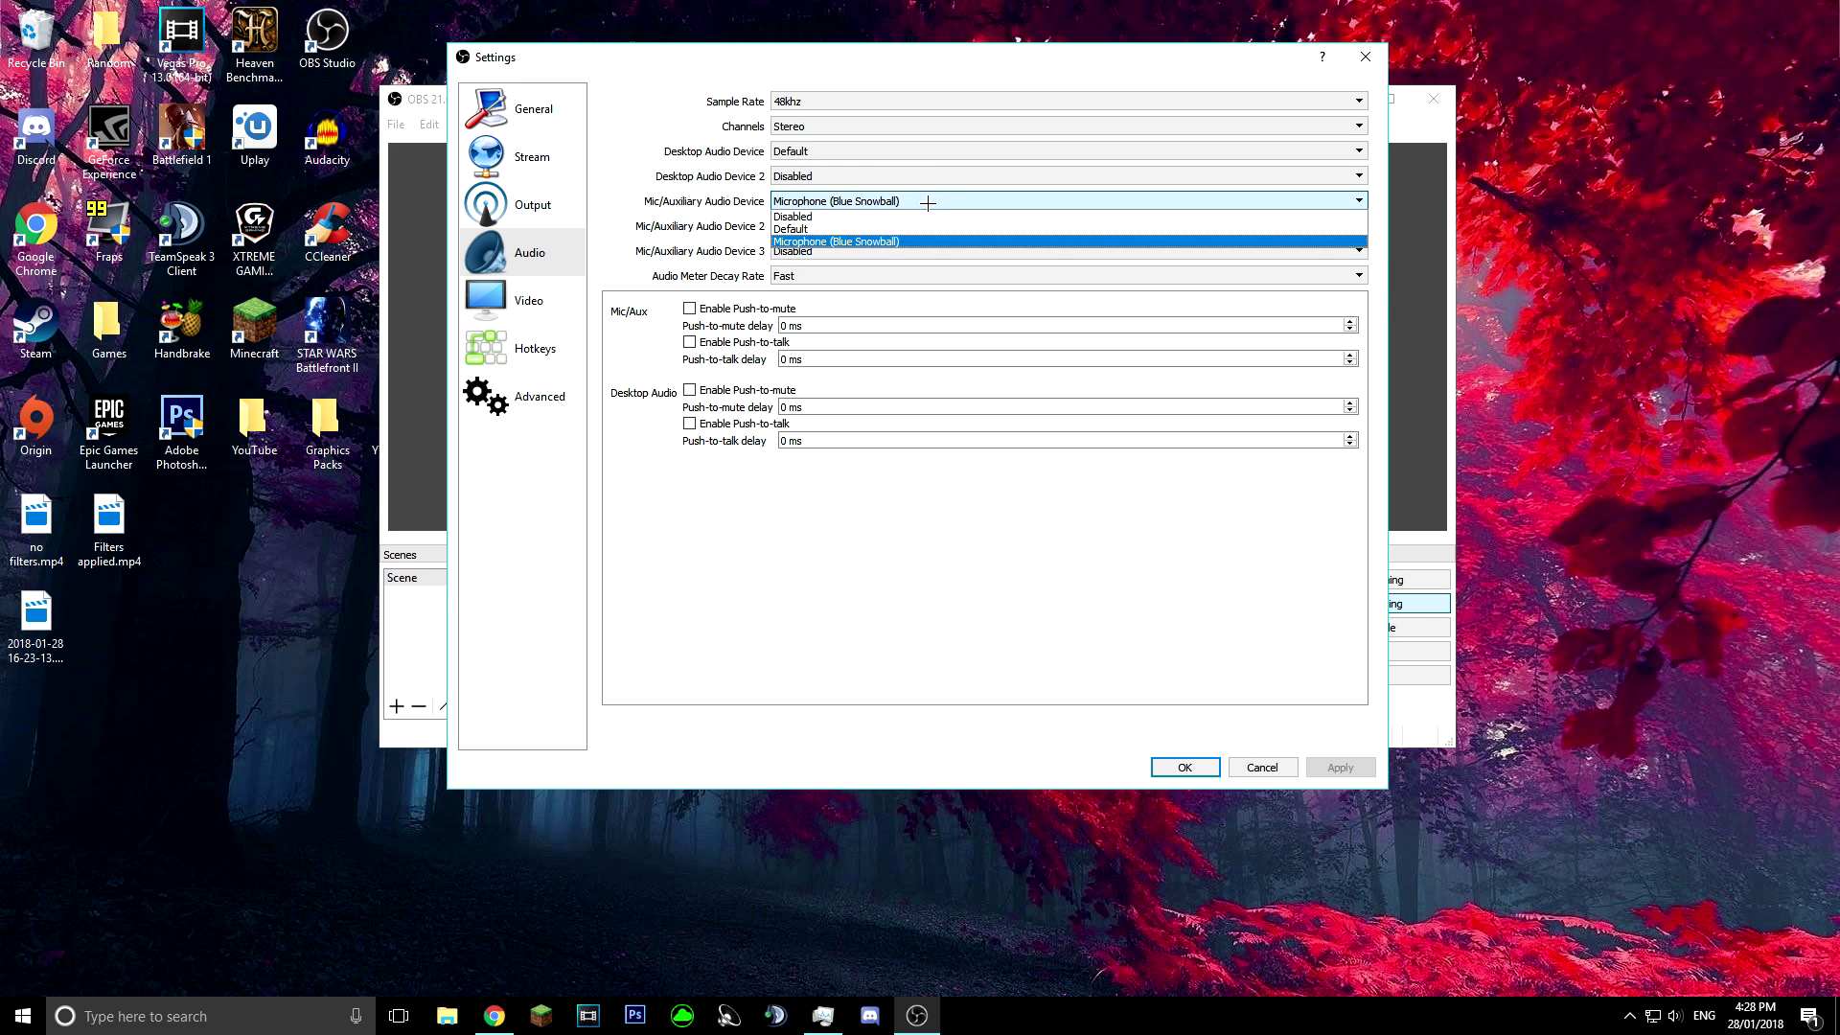
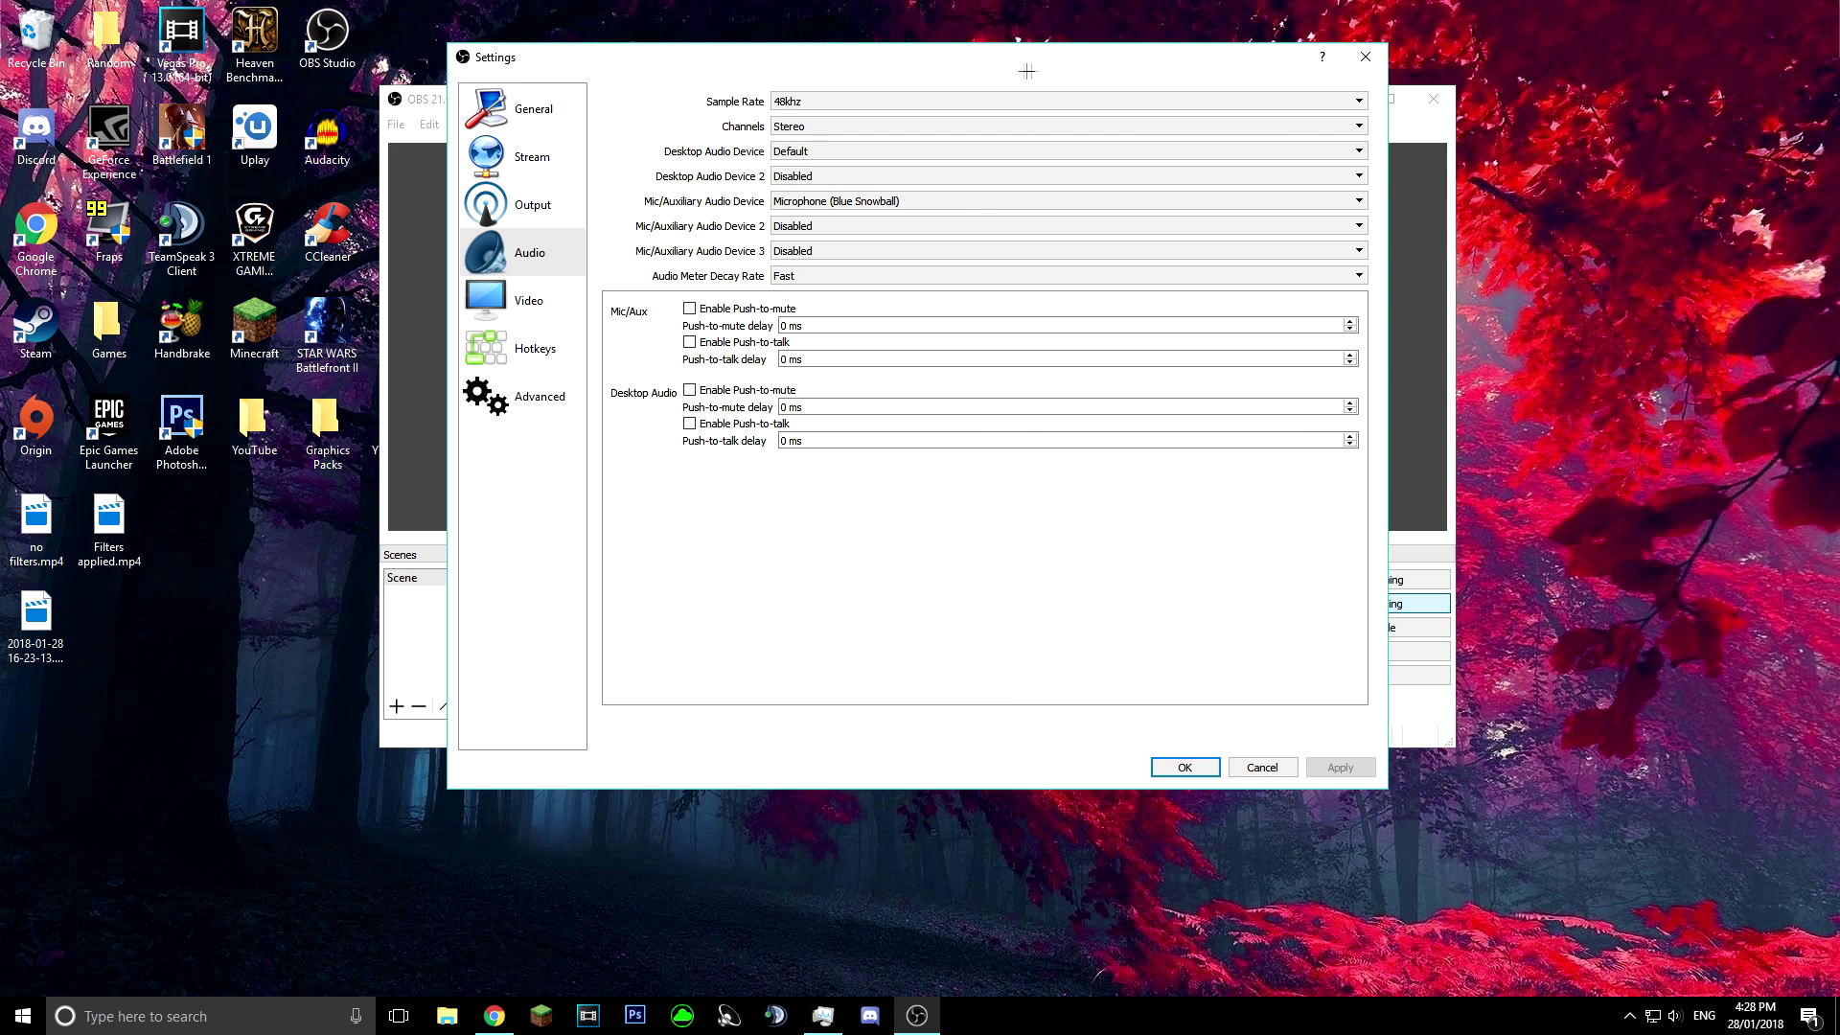
Reposition the settings window and review the video settings and the streaming and recording hotkeys
drag(1281, 59, 956, 70)
drag(508, 70, 930, 64)
click(606, 305)
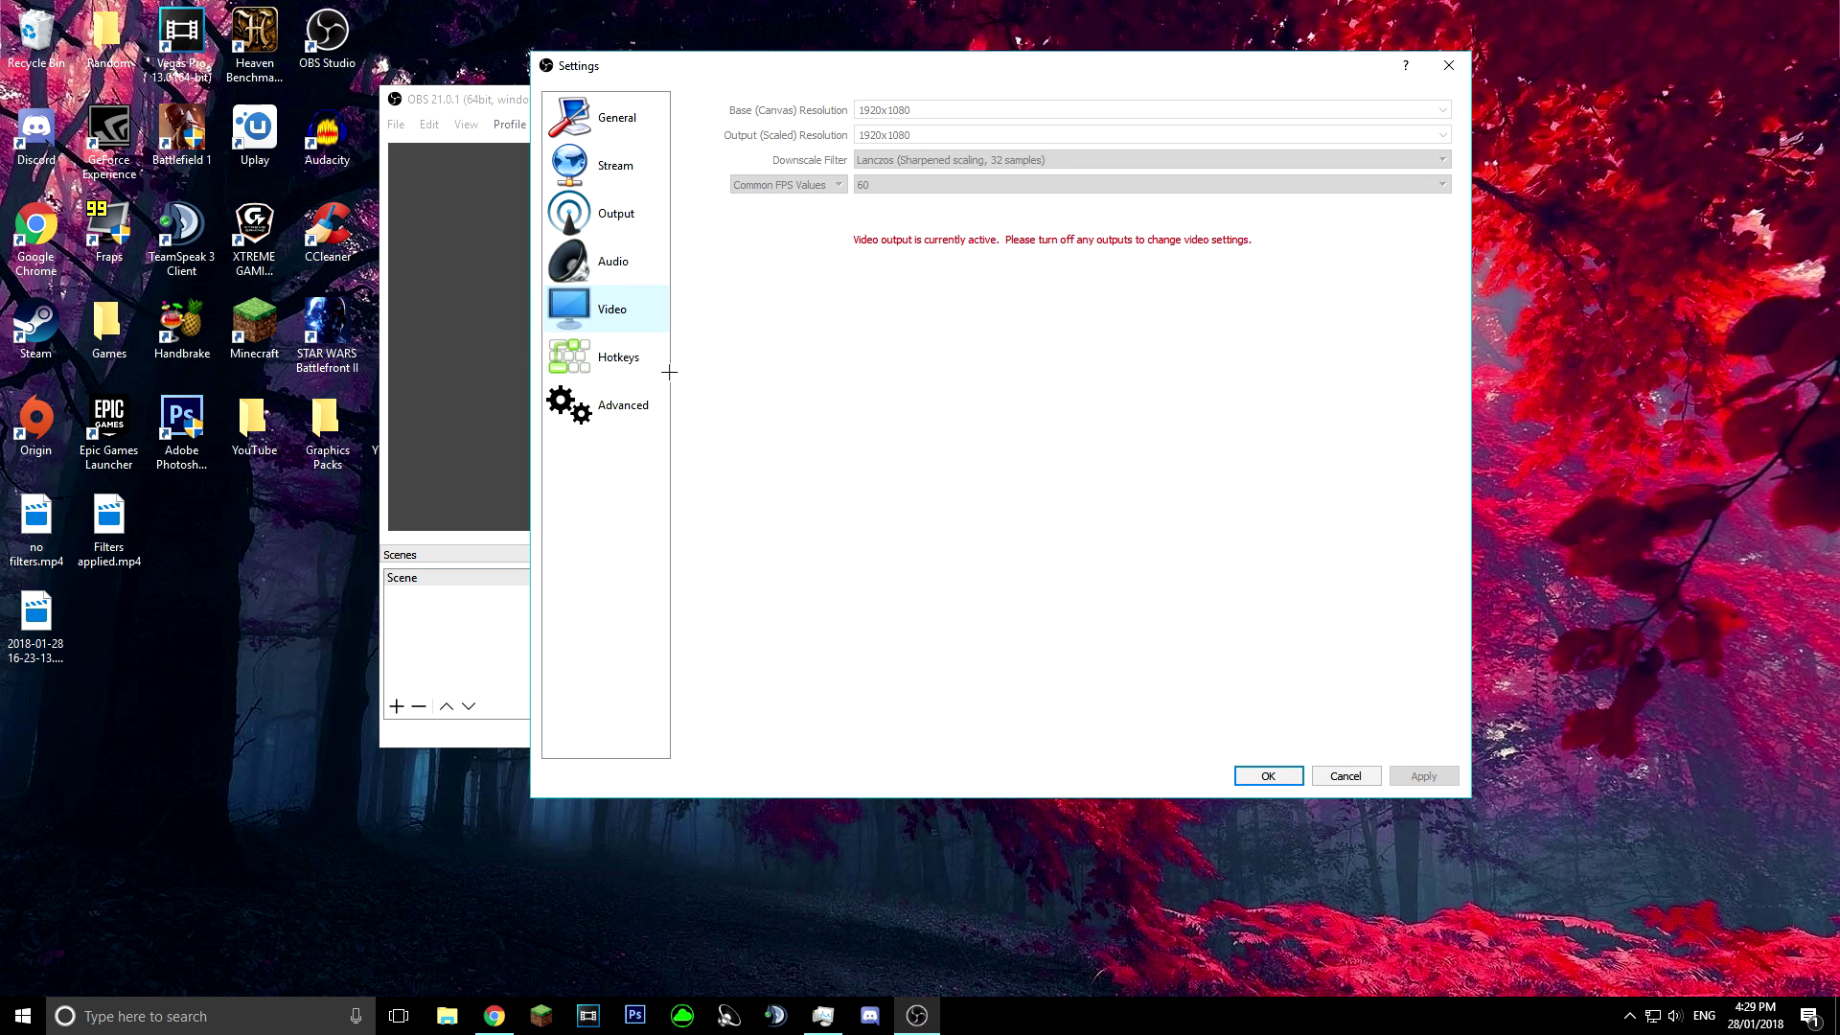
click(605, 360)
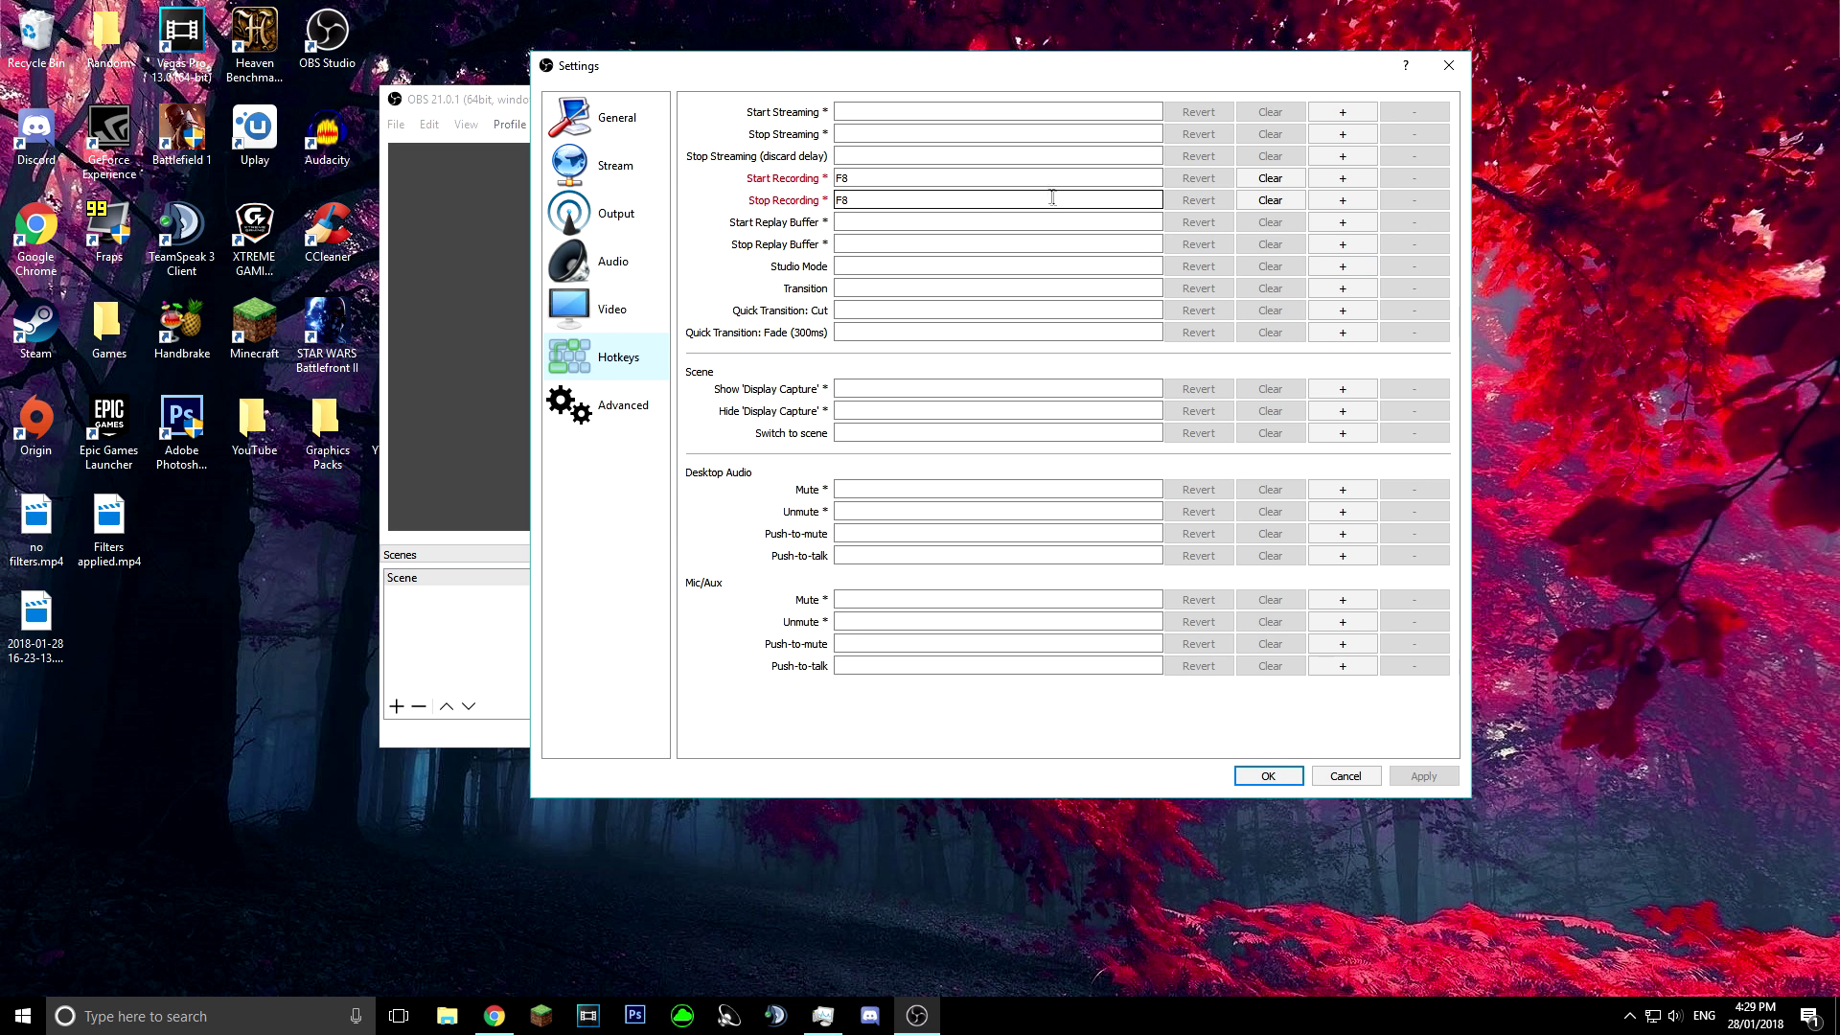
click(855, 152)
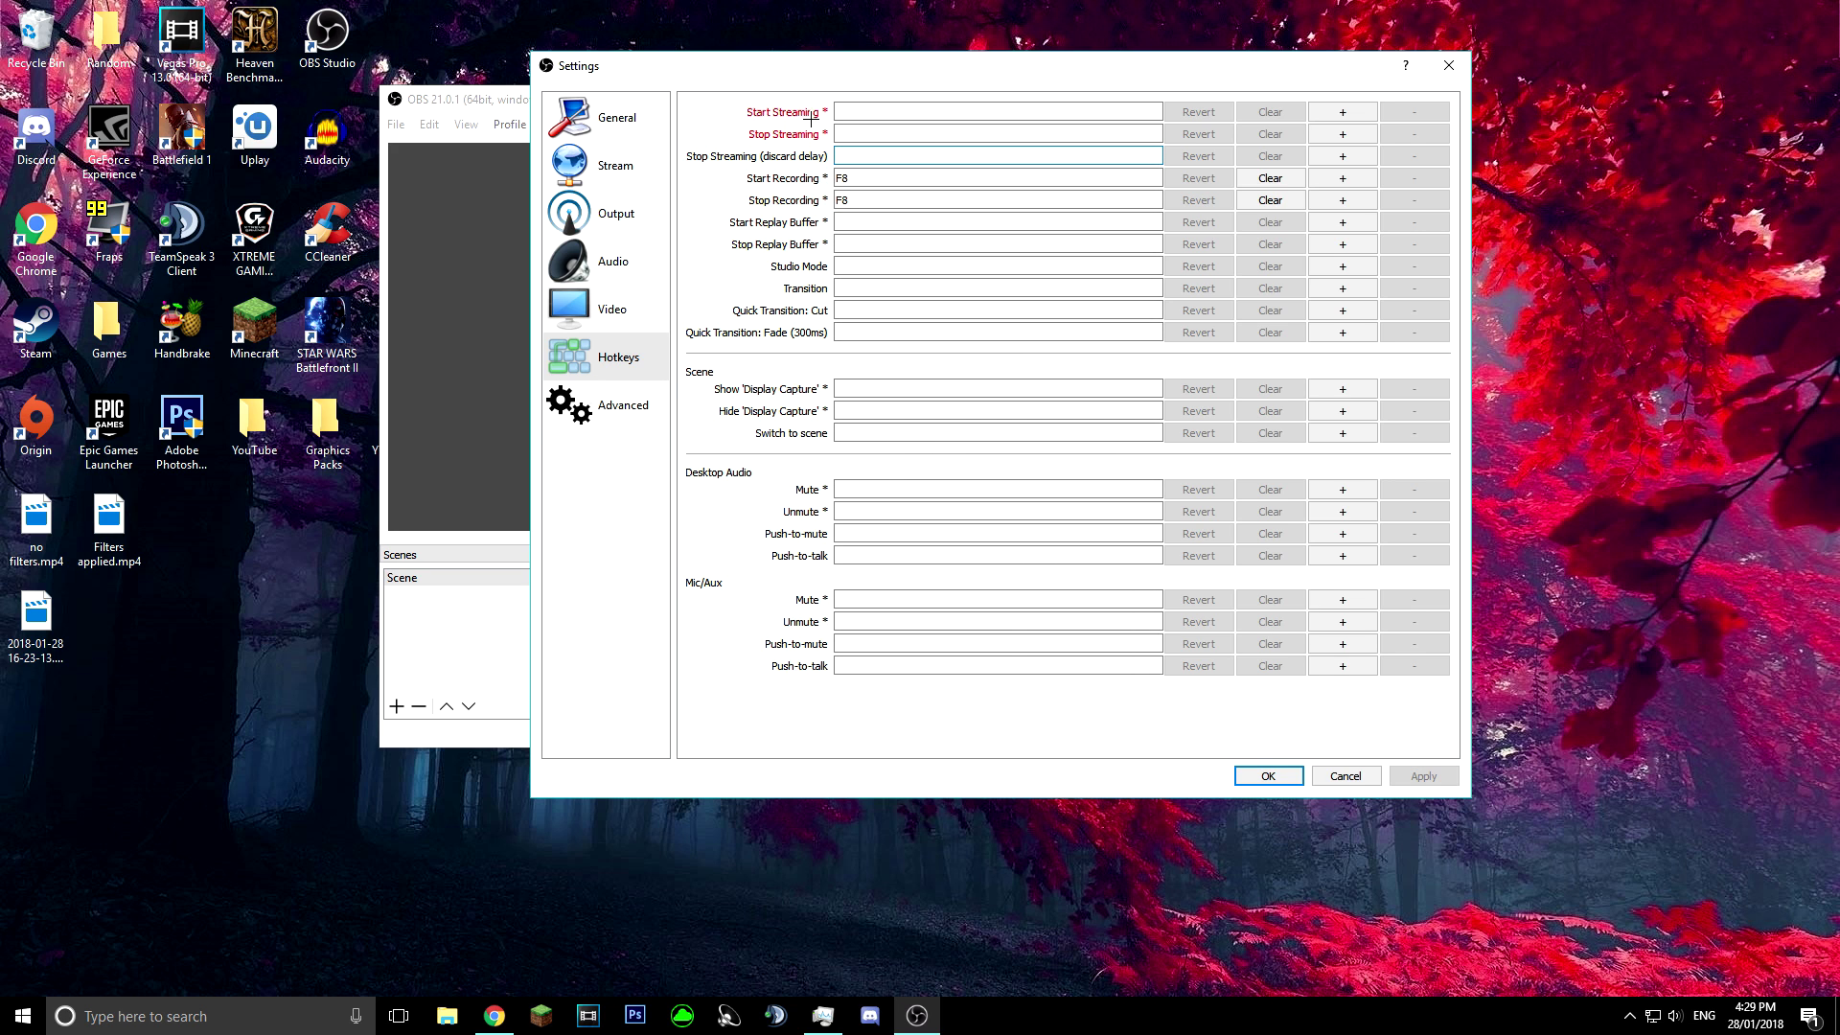
Set the process priority to Above Normal in the advanced settings
click(631, 411)
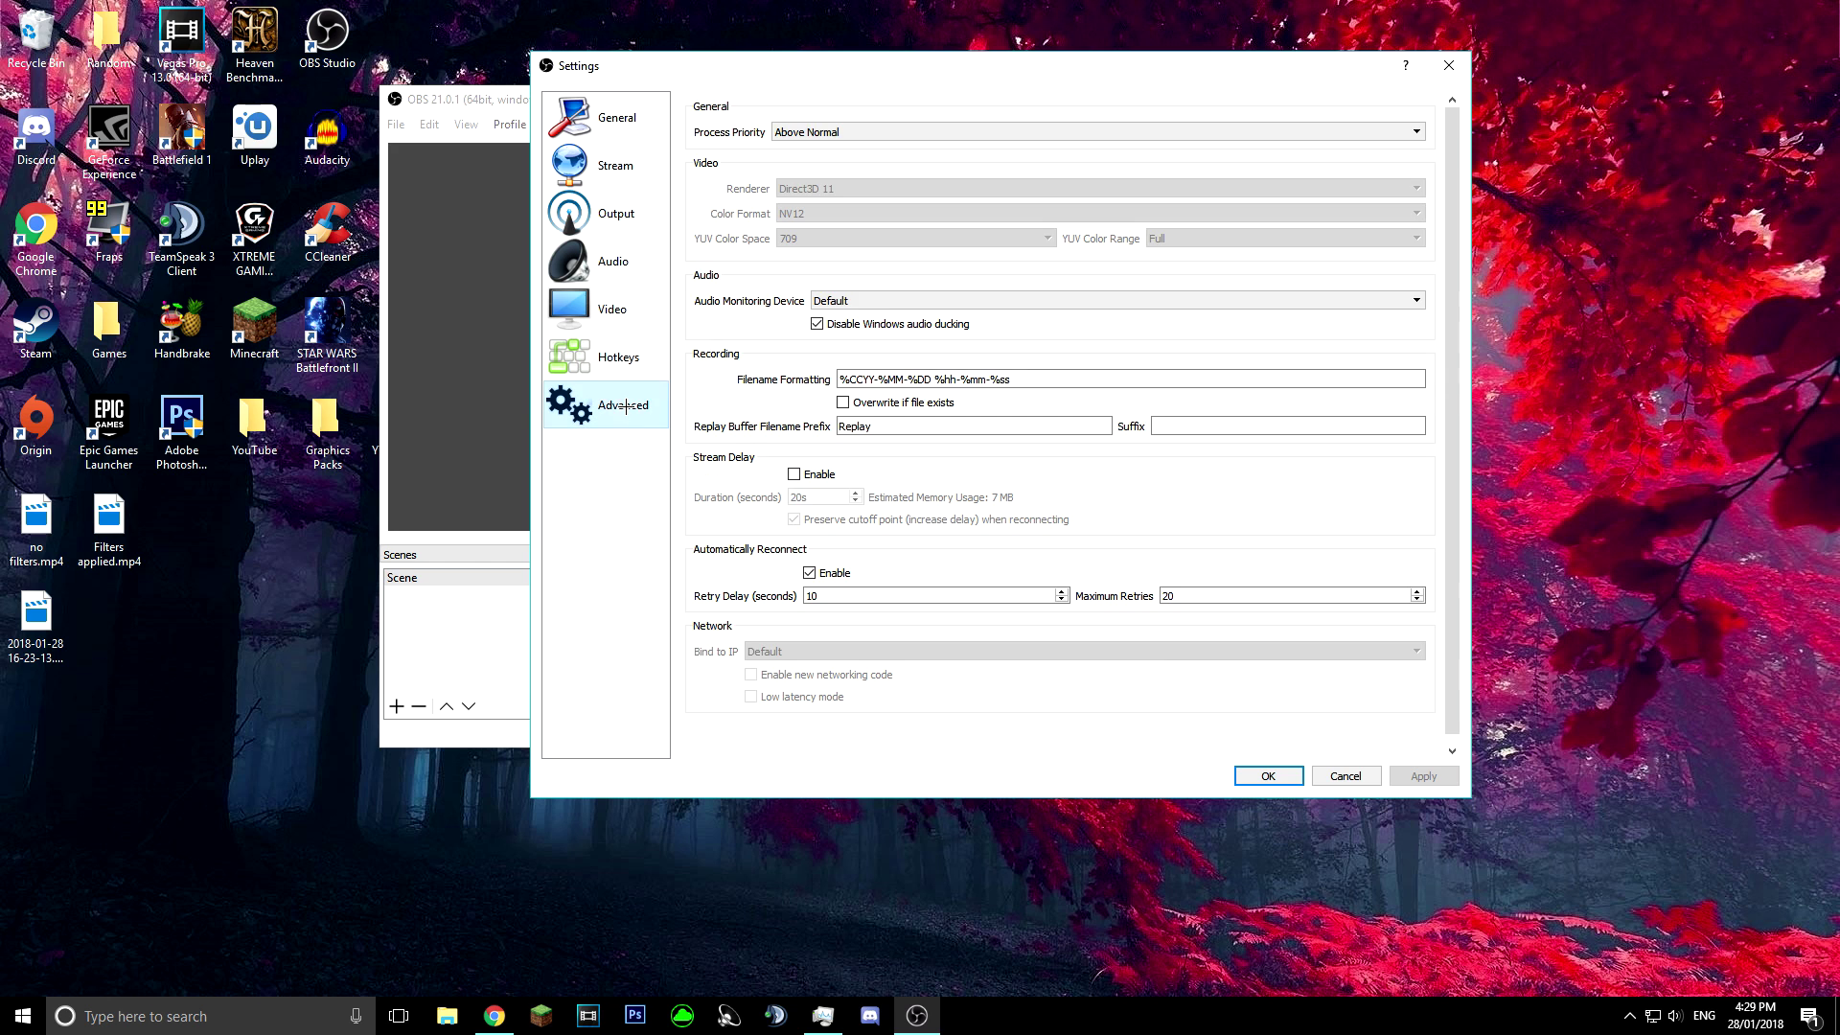
click(907, 133)
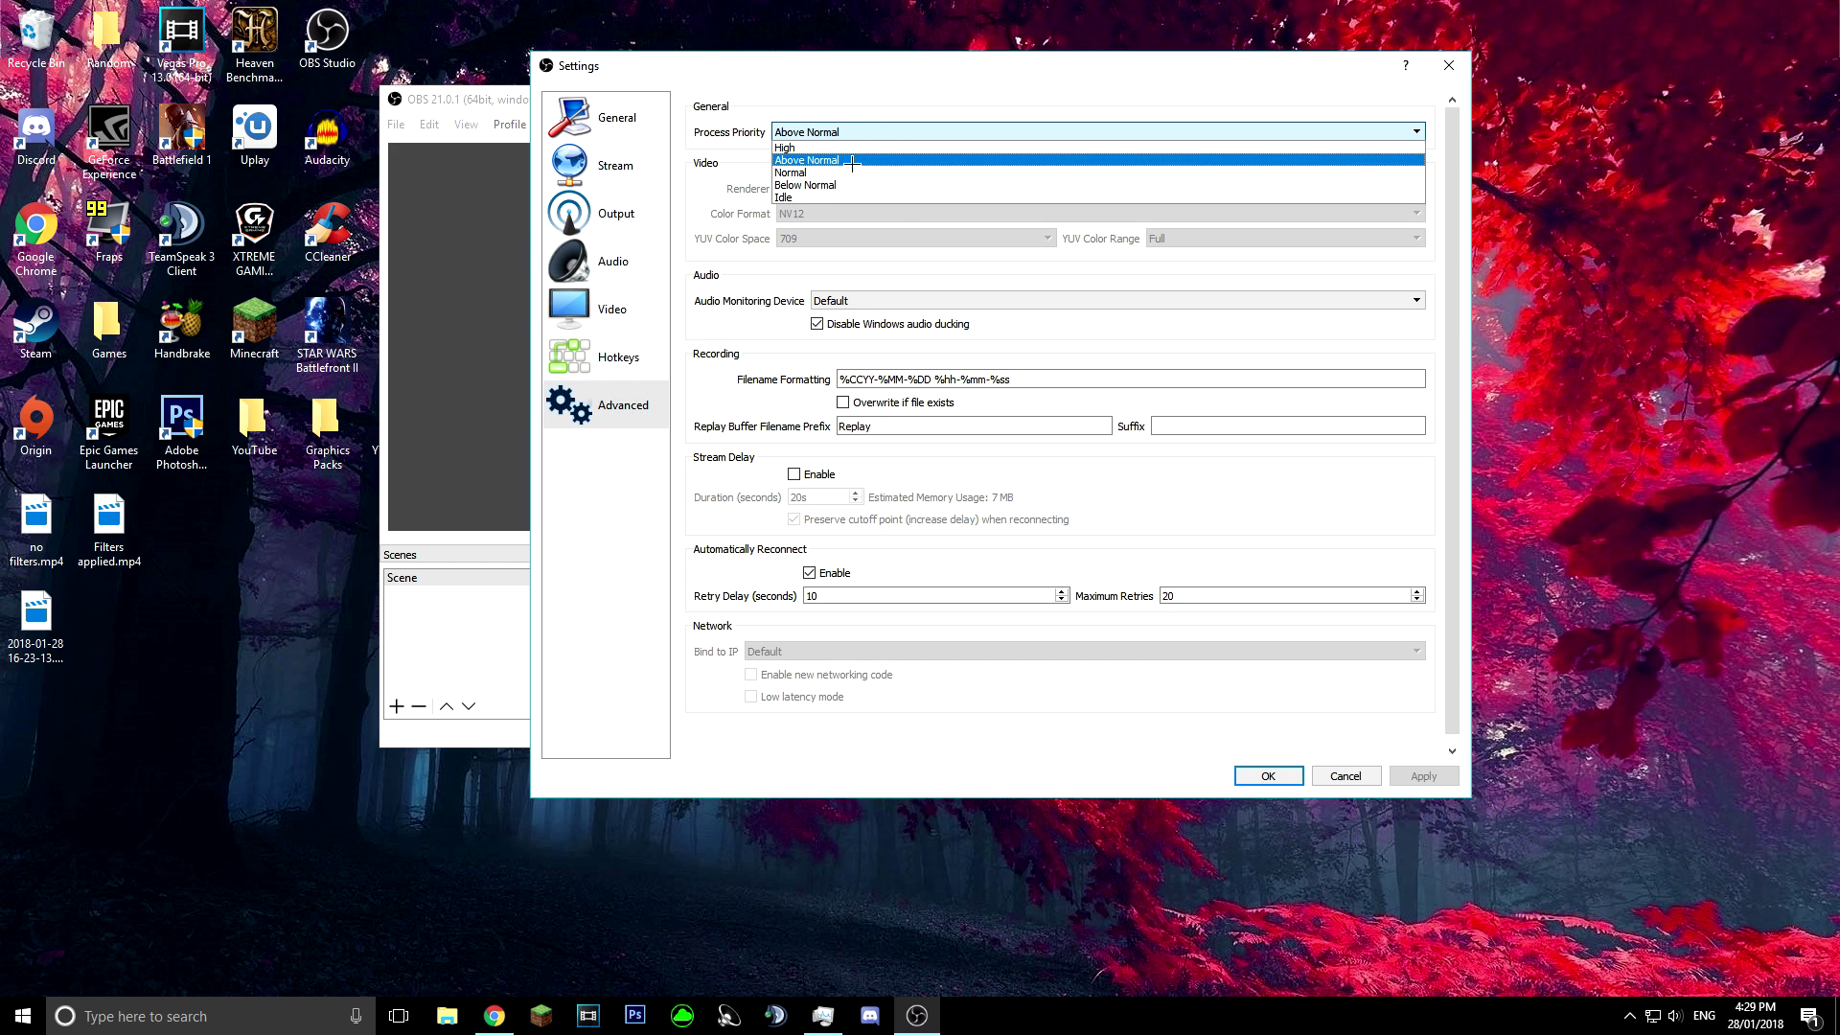
click(853, 160)
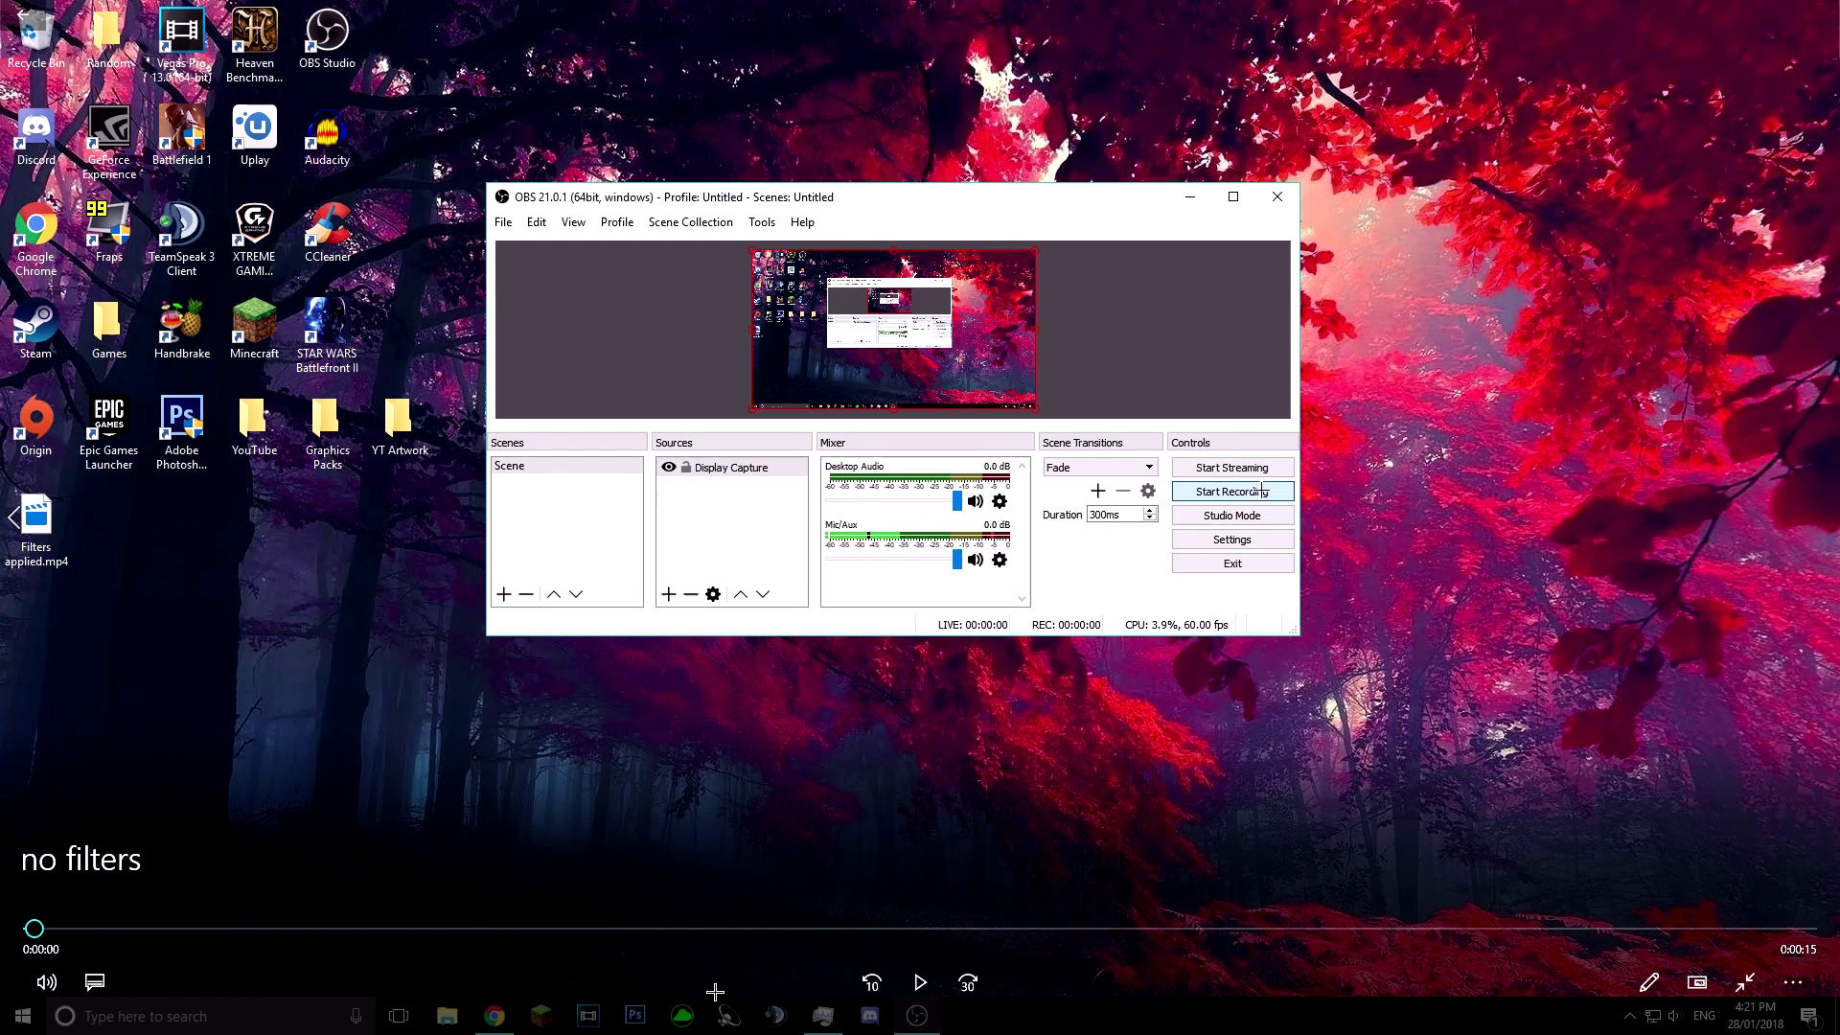
Play the "no filters" clip in Films & TV, pause it near its end and close the player
click(922, 983)
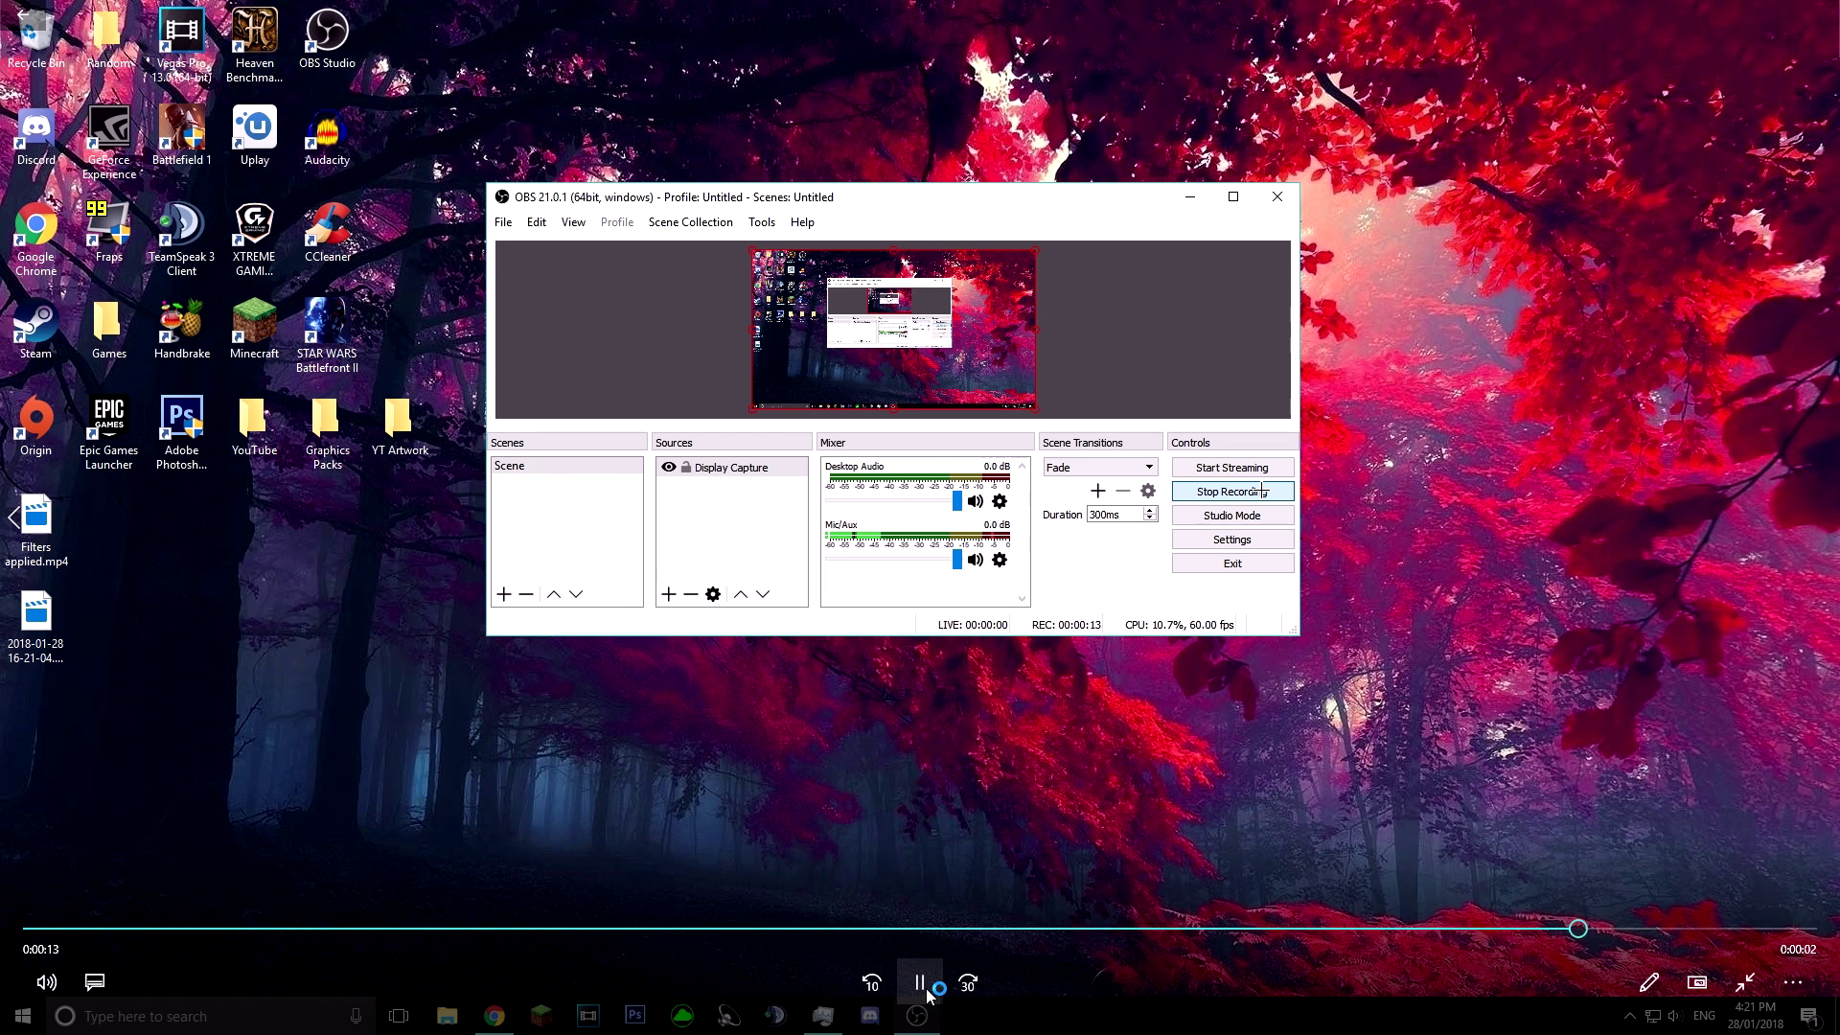
click(927, 994)
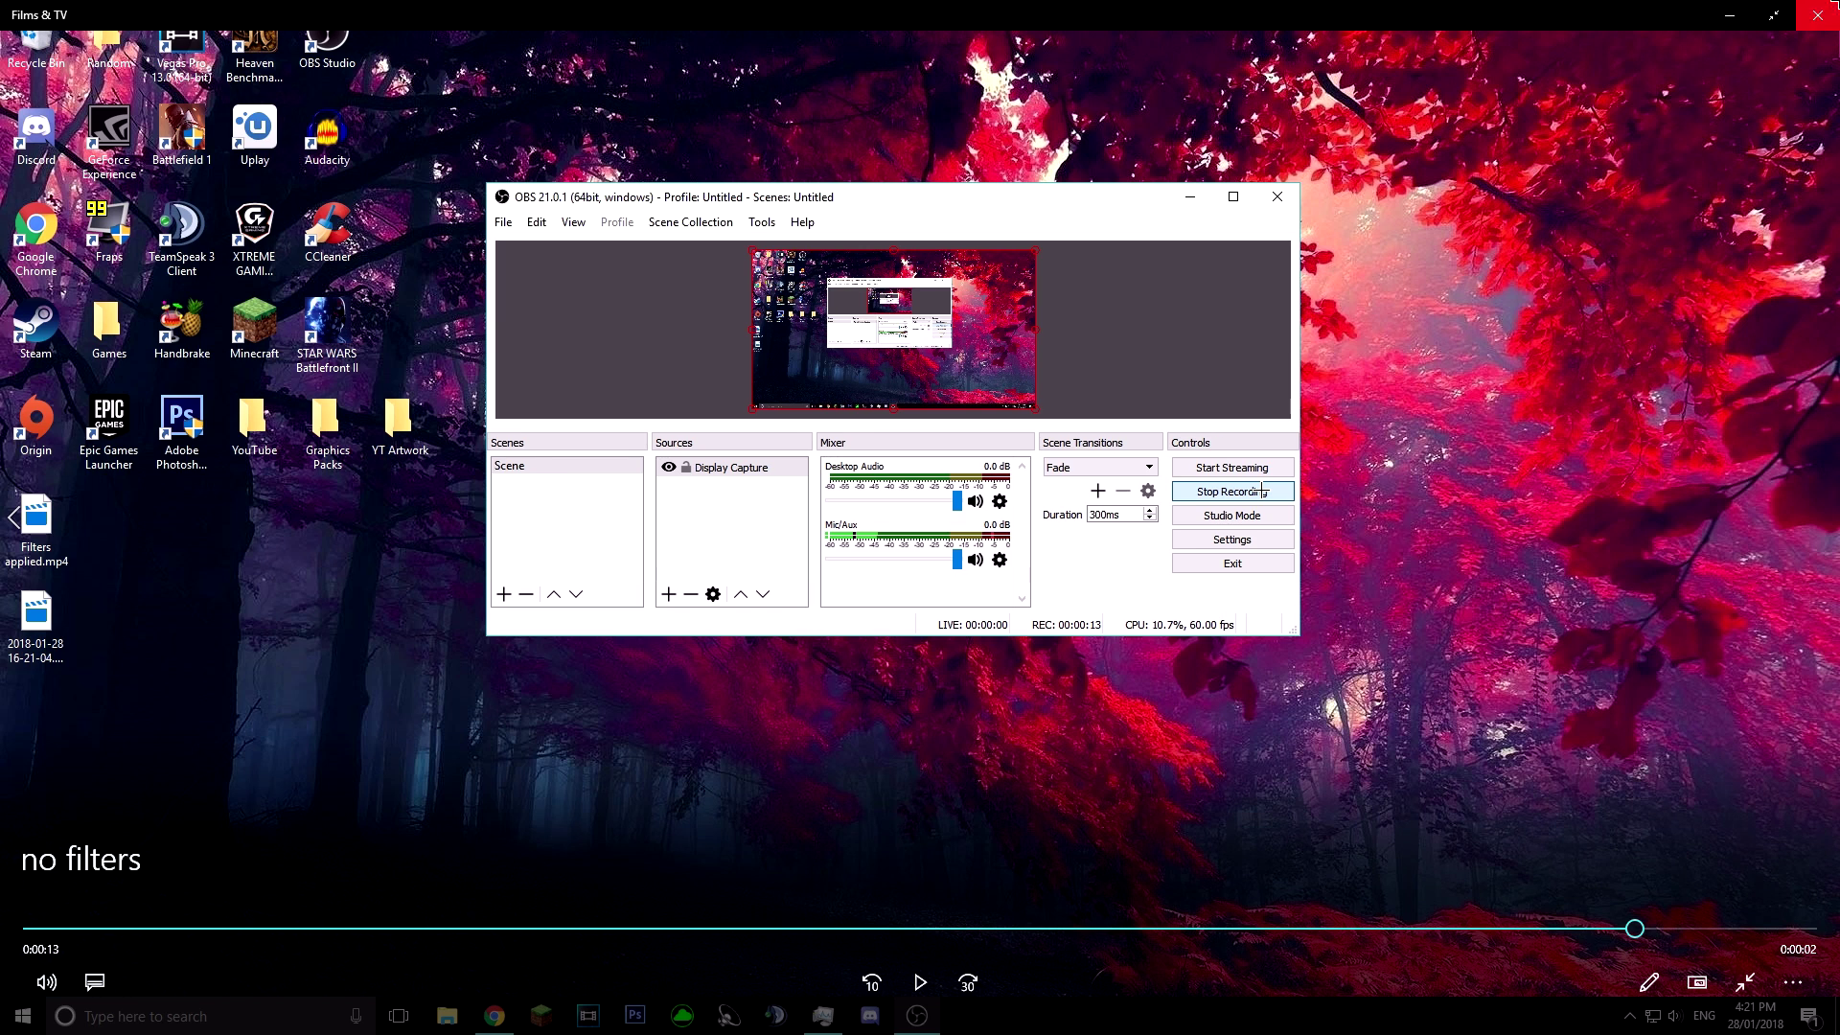
click(1818, 14)
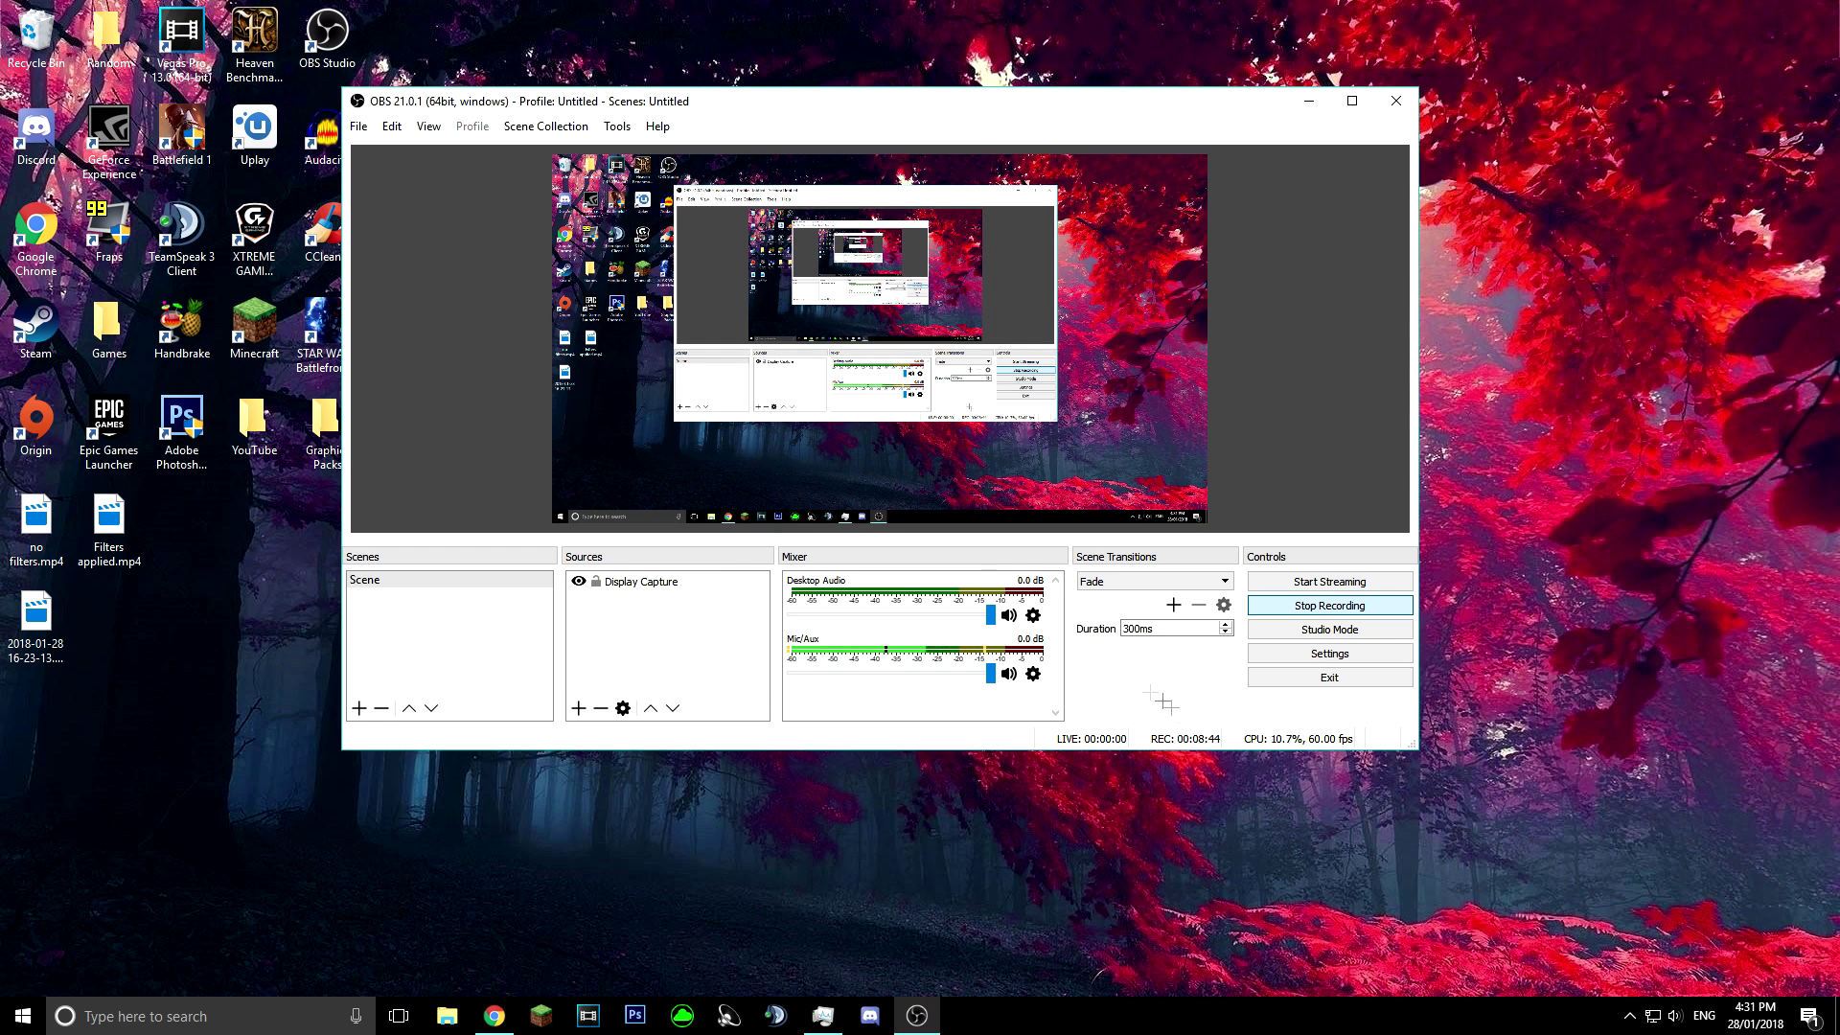
Play the "Filters applied" clip in Films & TV, leave full screen and close the player
double_click(121, 517)
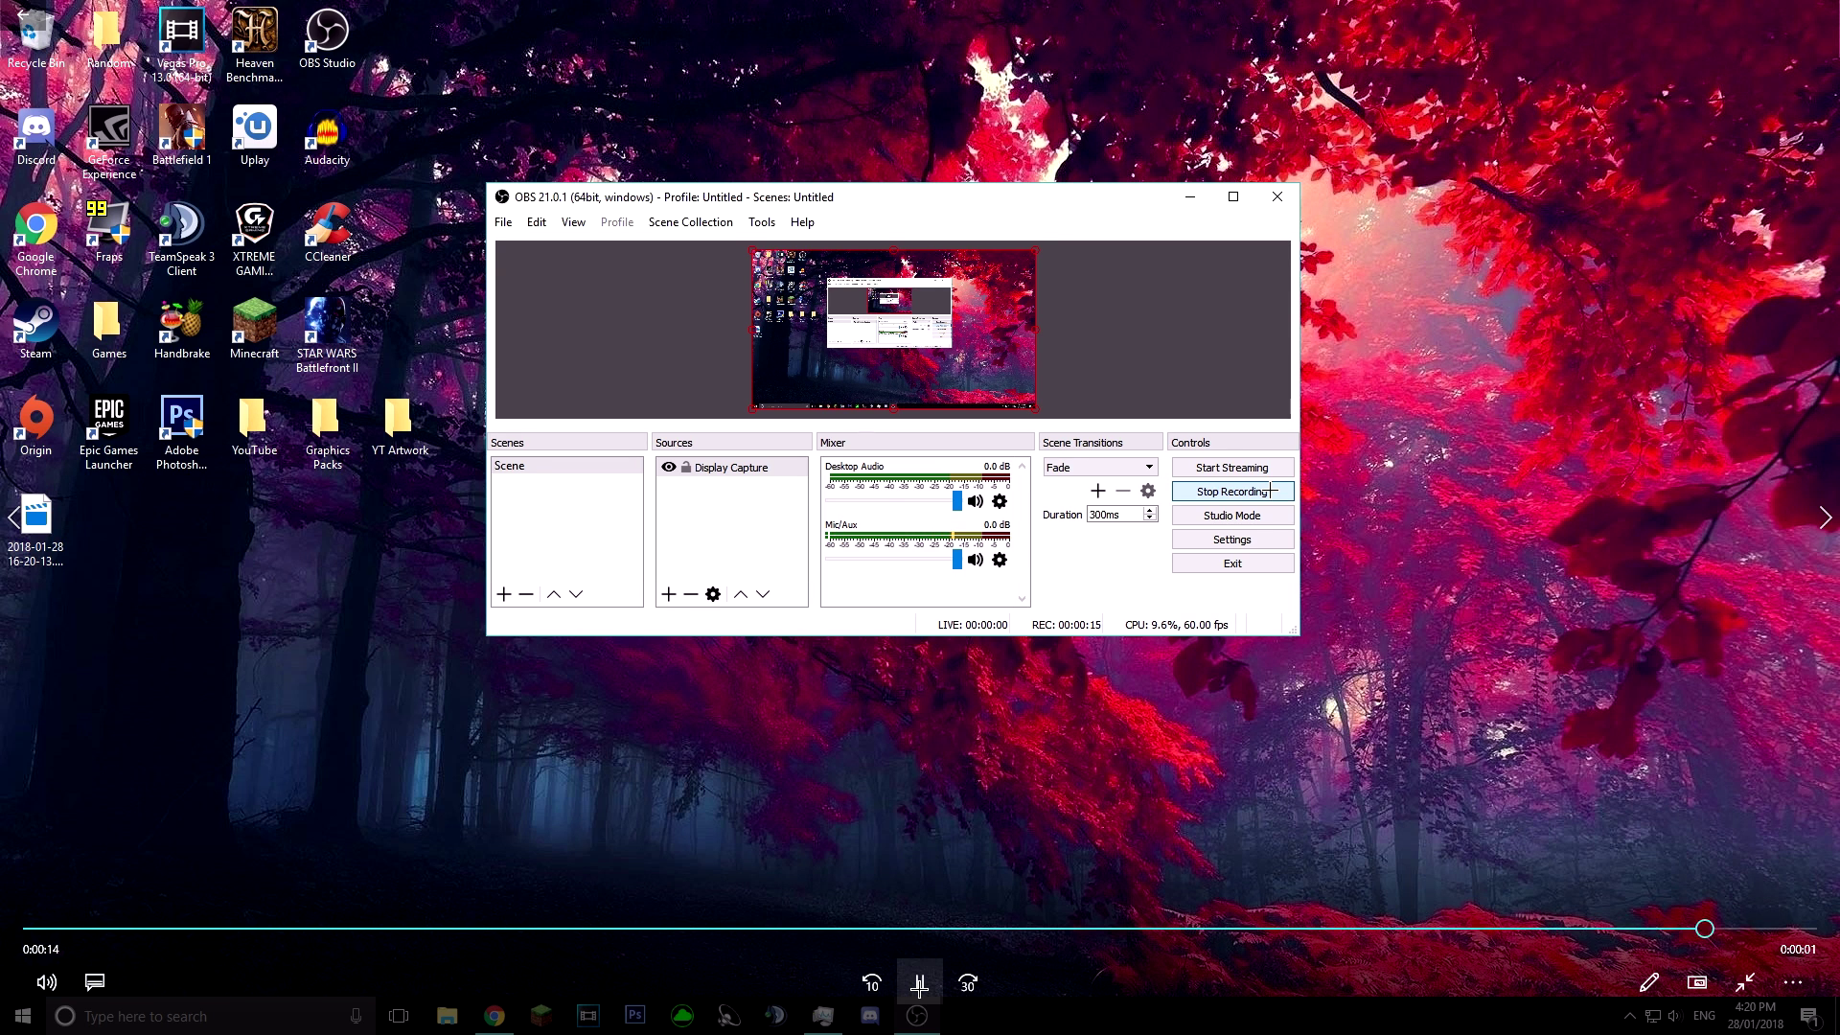
click(1754, 984)
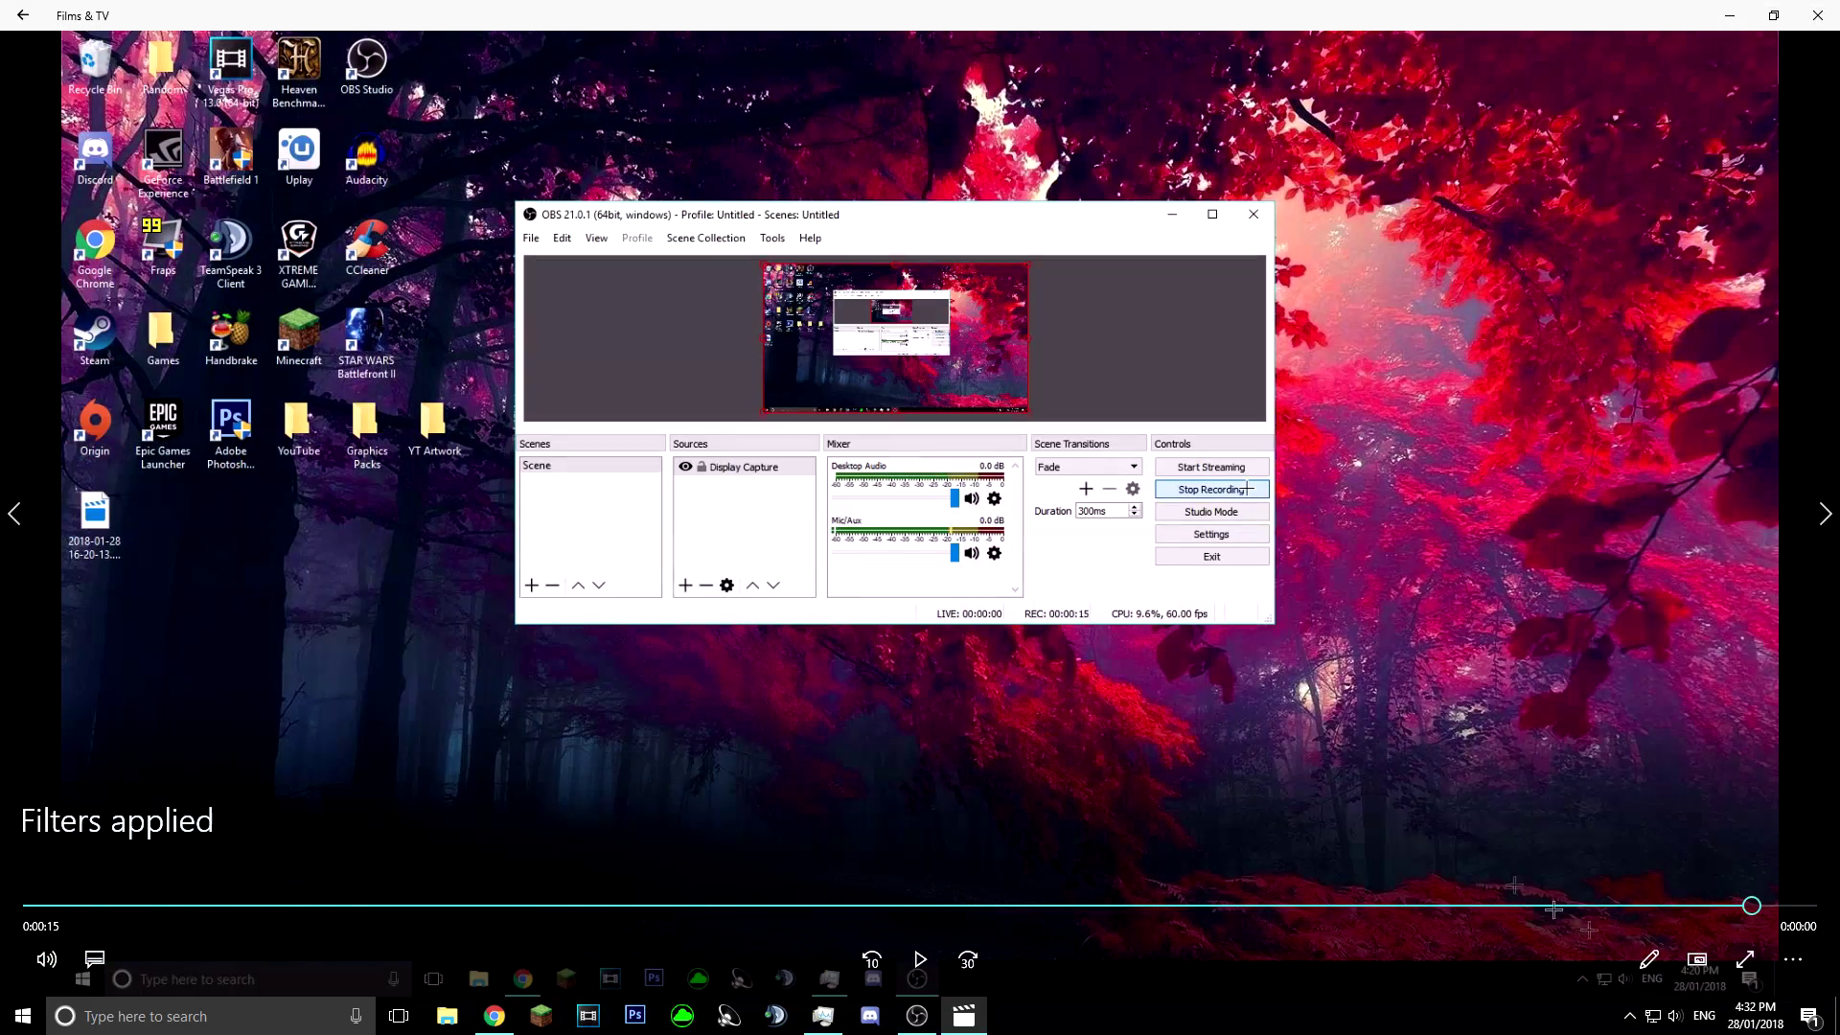
click(1812, 20)
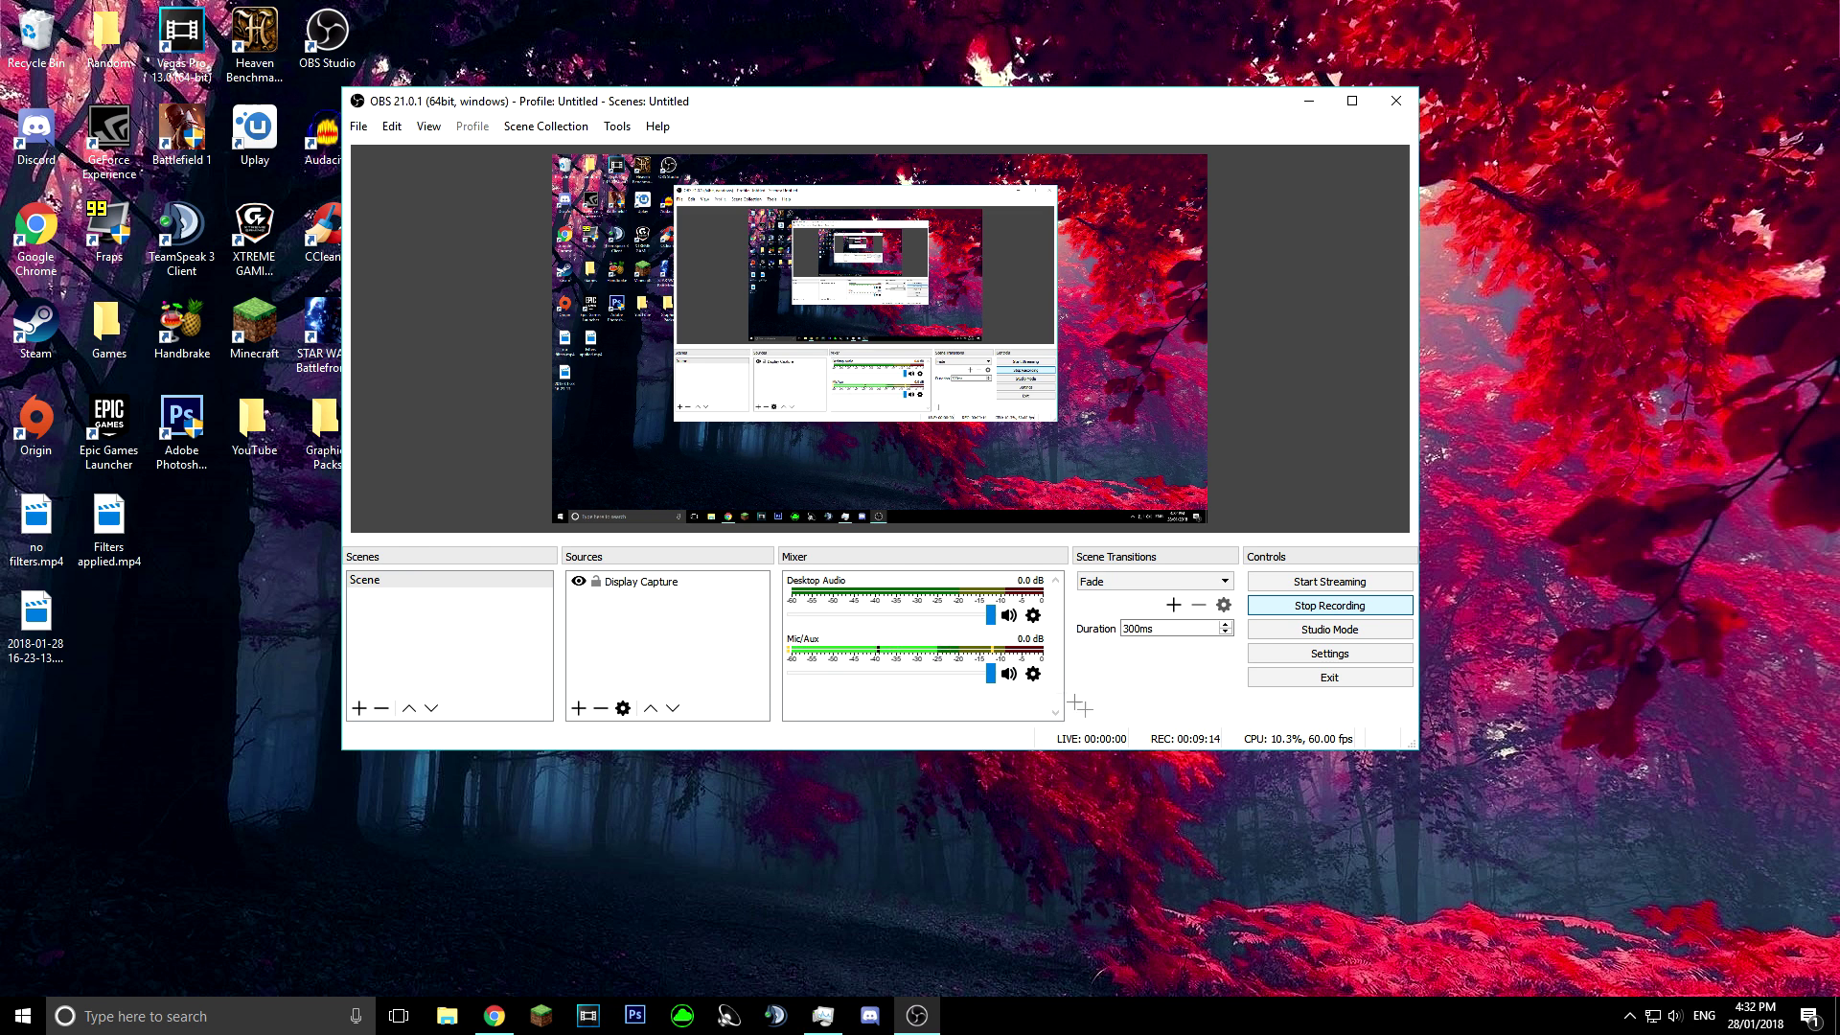
Open the Mic/Aux filters and view the audio filter types that can be added, without adding one
click(1034, 674)
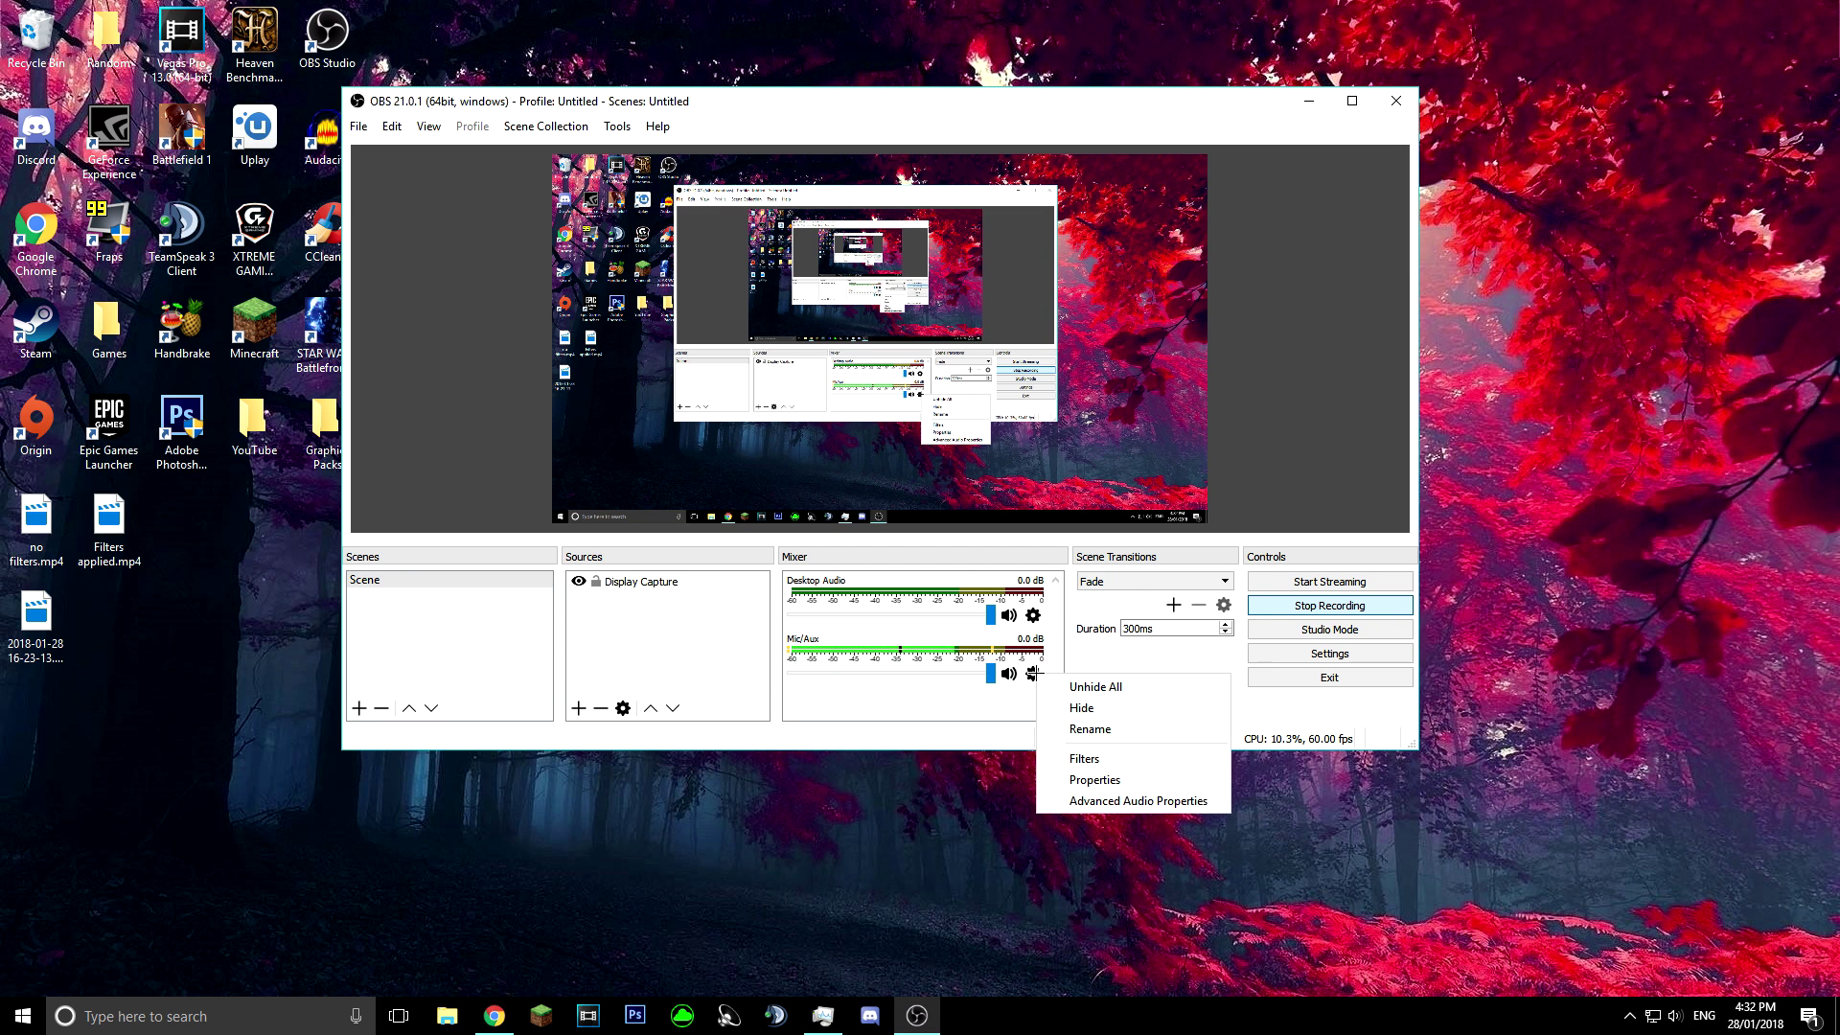
click(1110, 760)
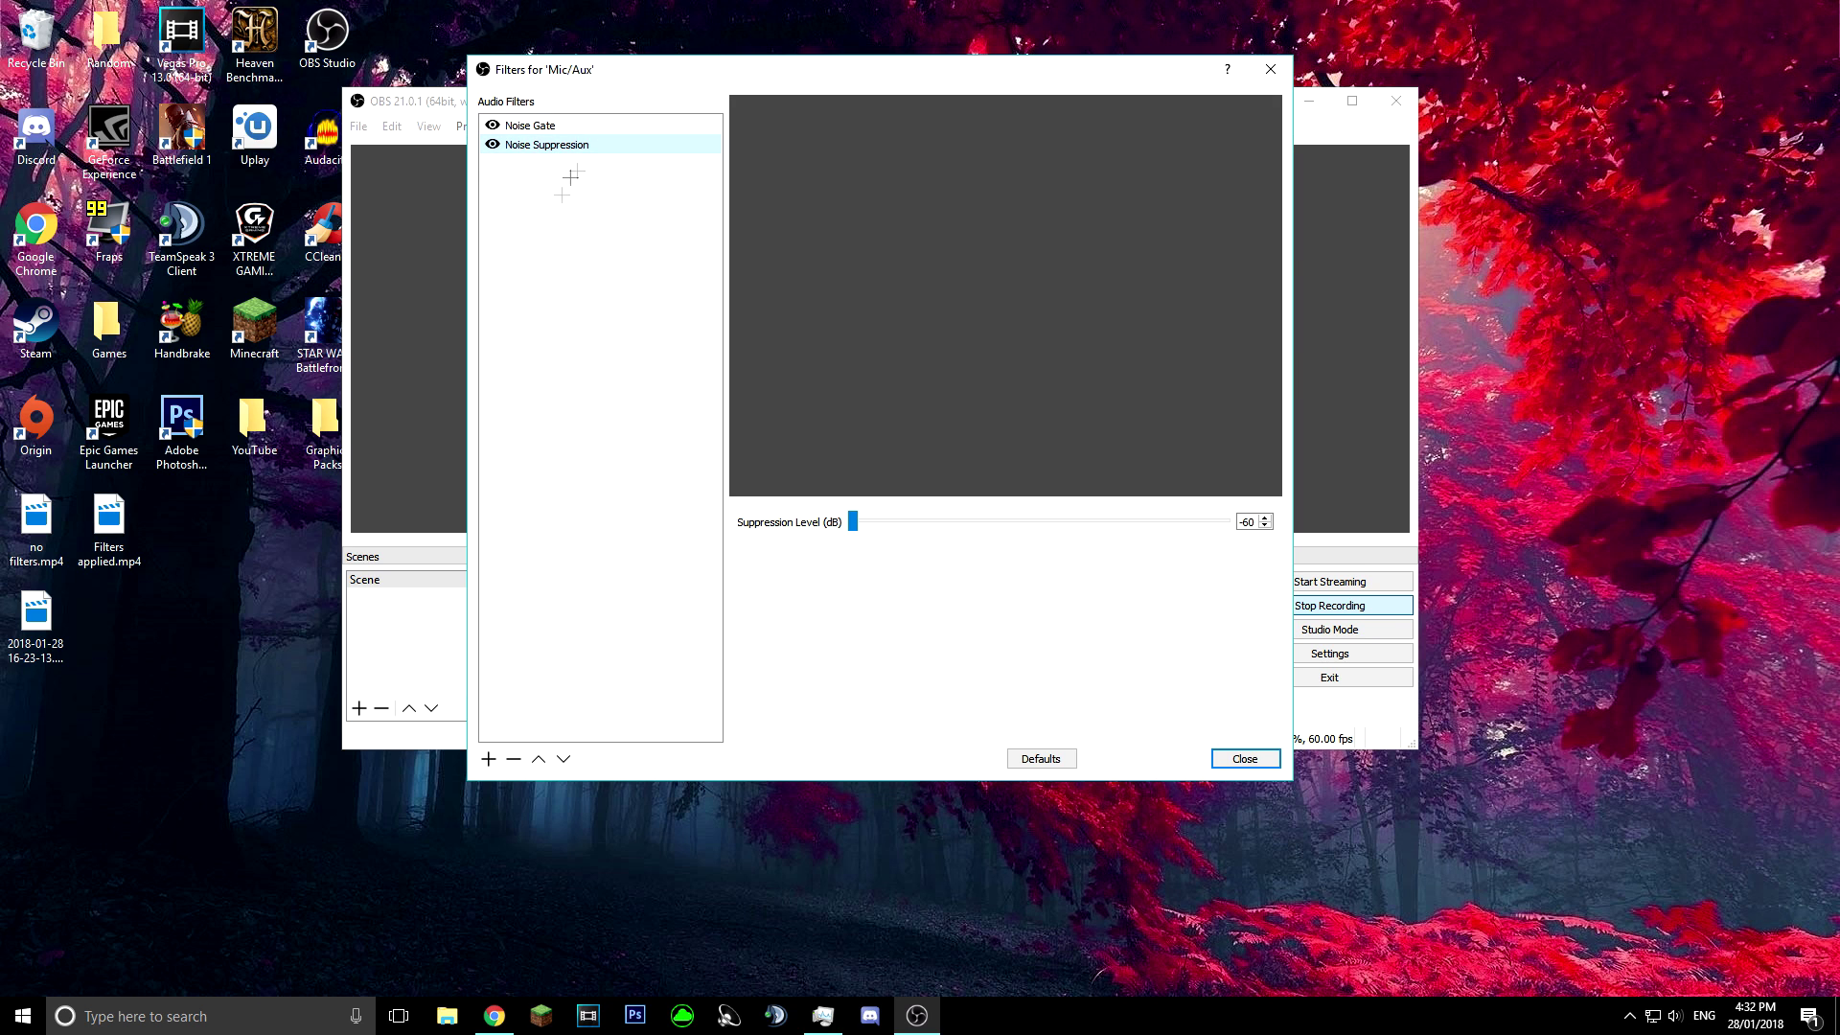
right_click(549, 268)
mouse_move(593, 280)
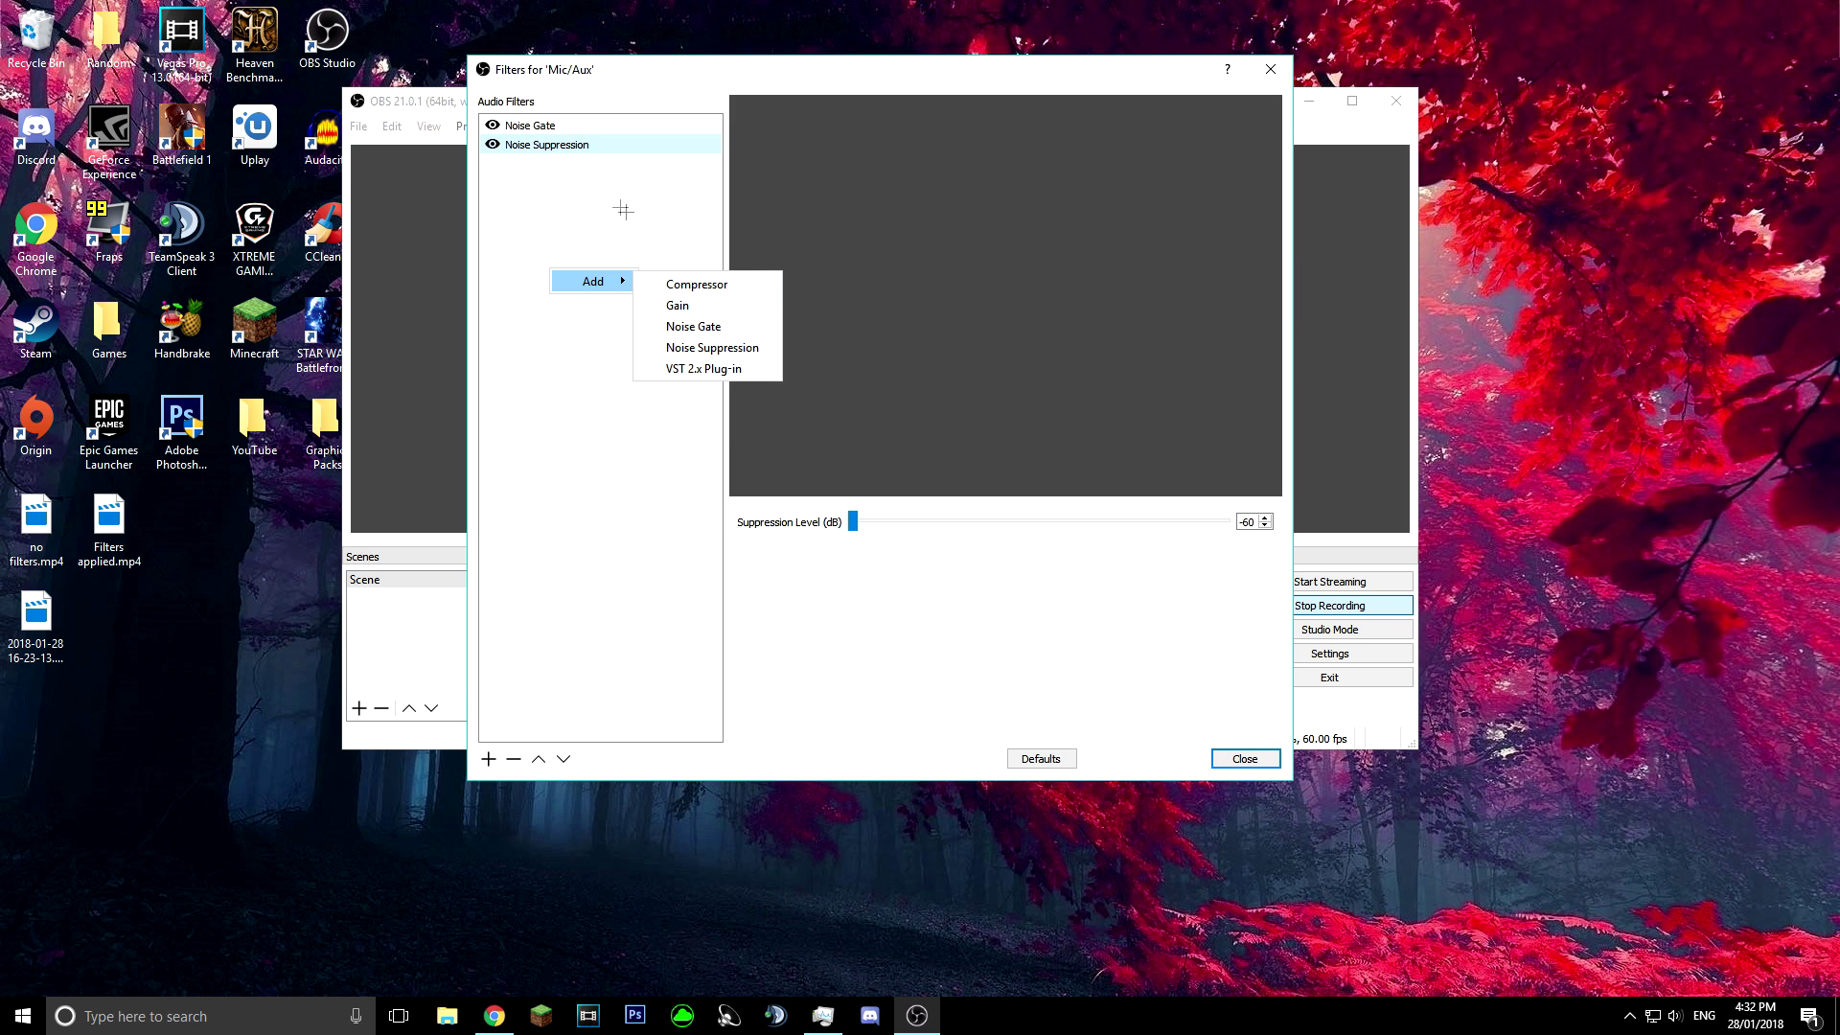
key(Escape)
key(Escape)
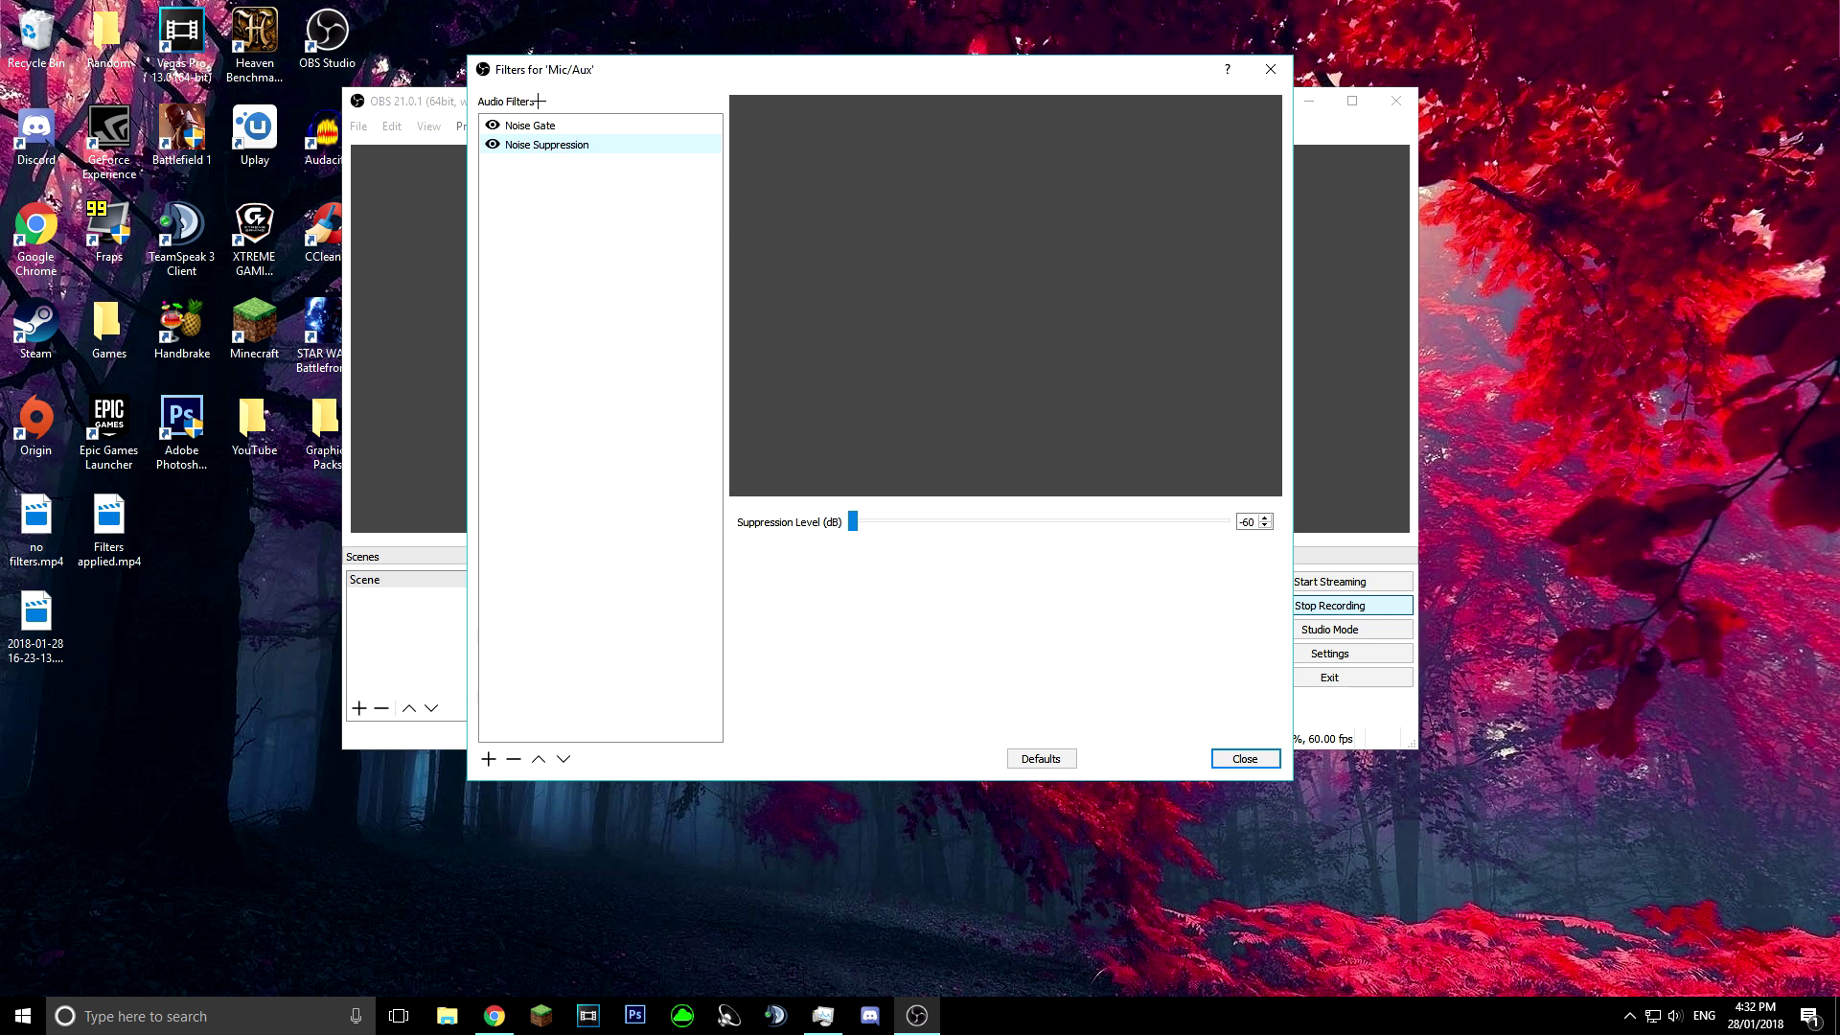
Review the settings of the microphone's Noise Gate and Noise Suppression filters, ending on Noise Gate
click(567, 125)
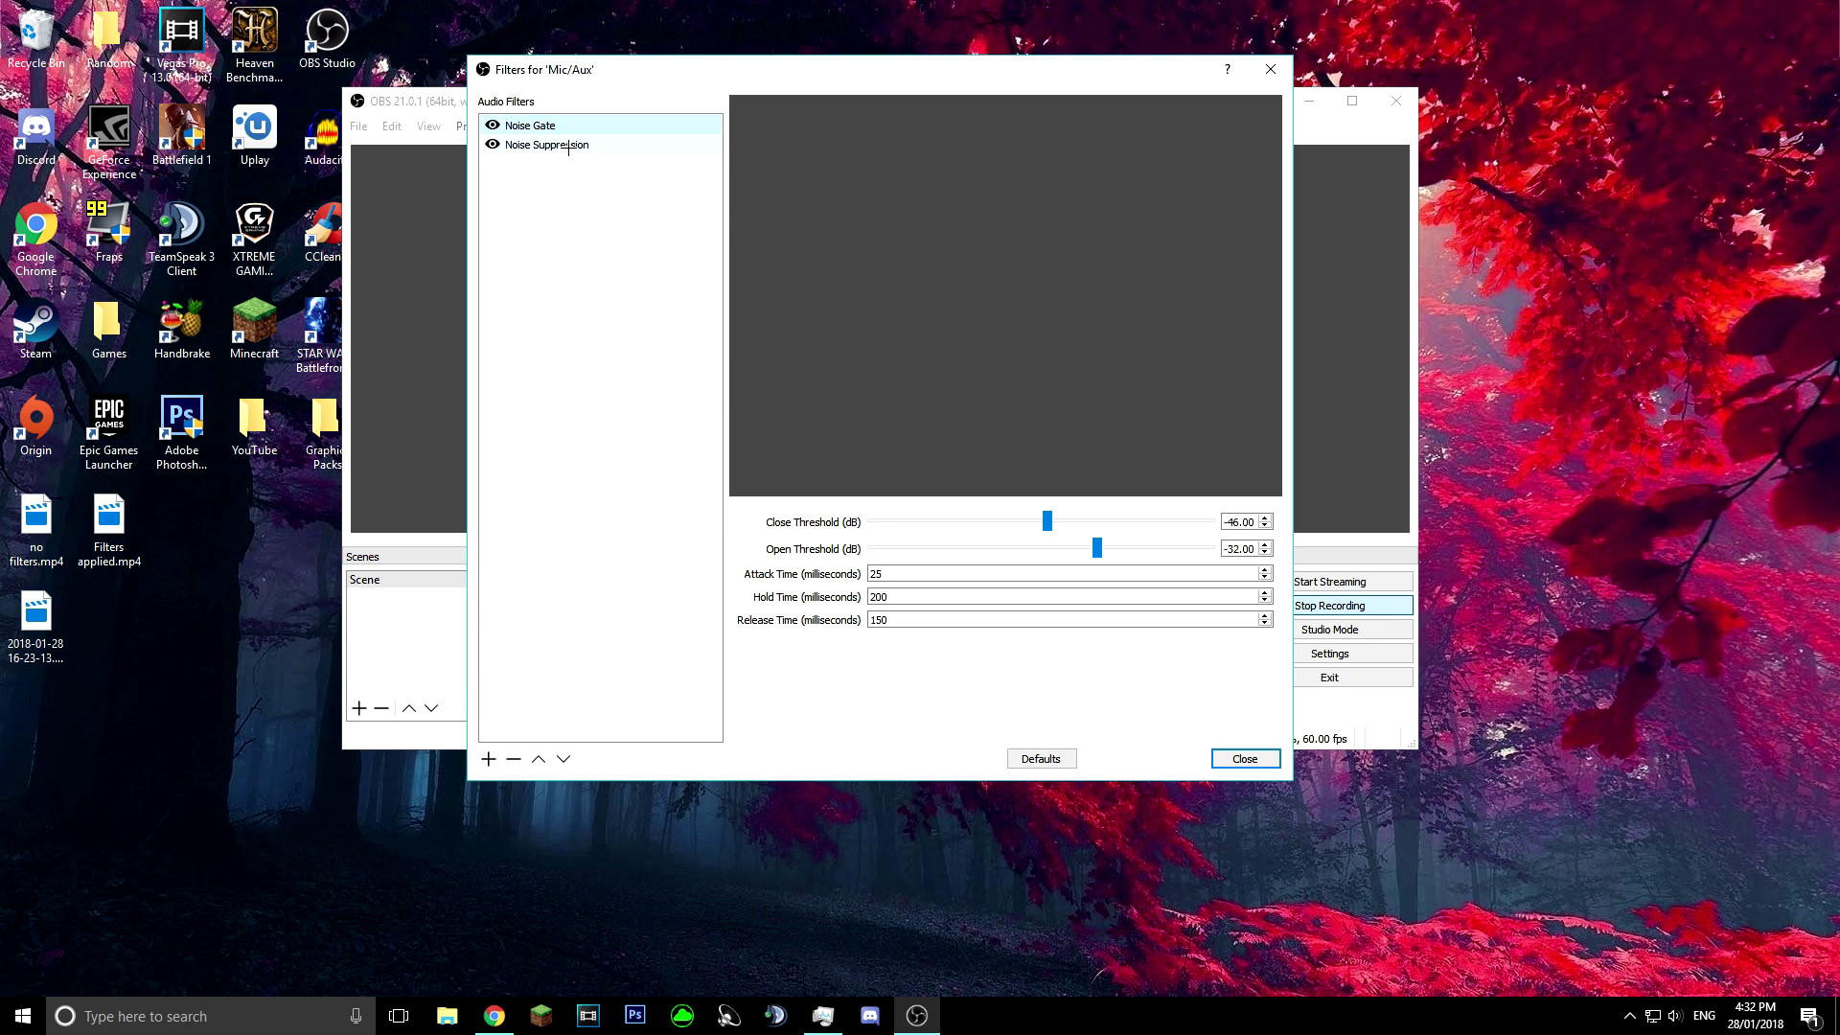
click(563, 145)
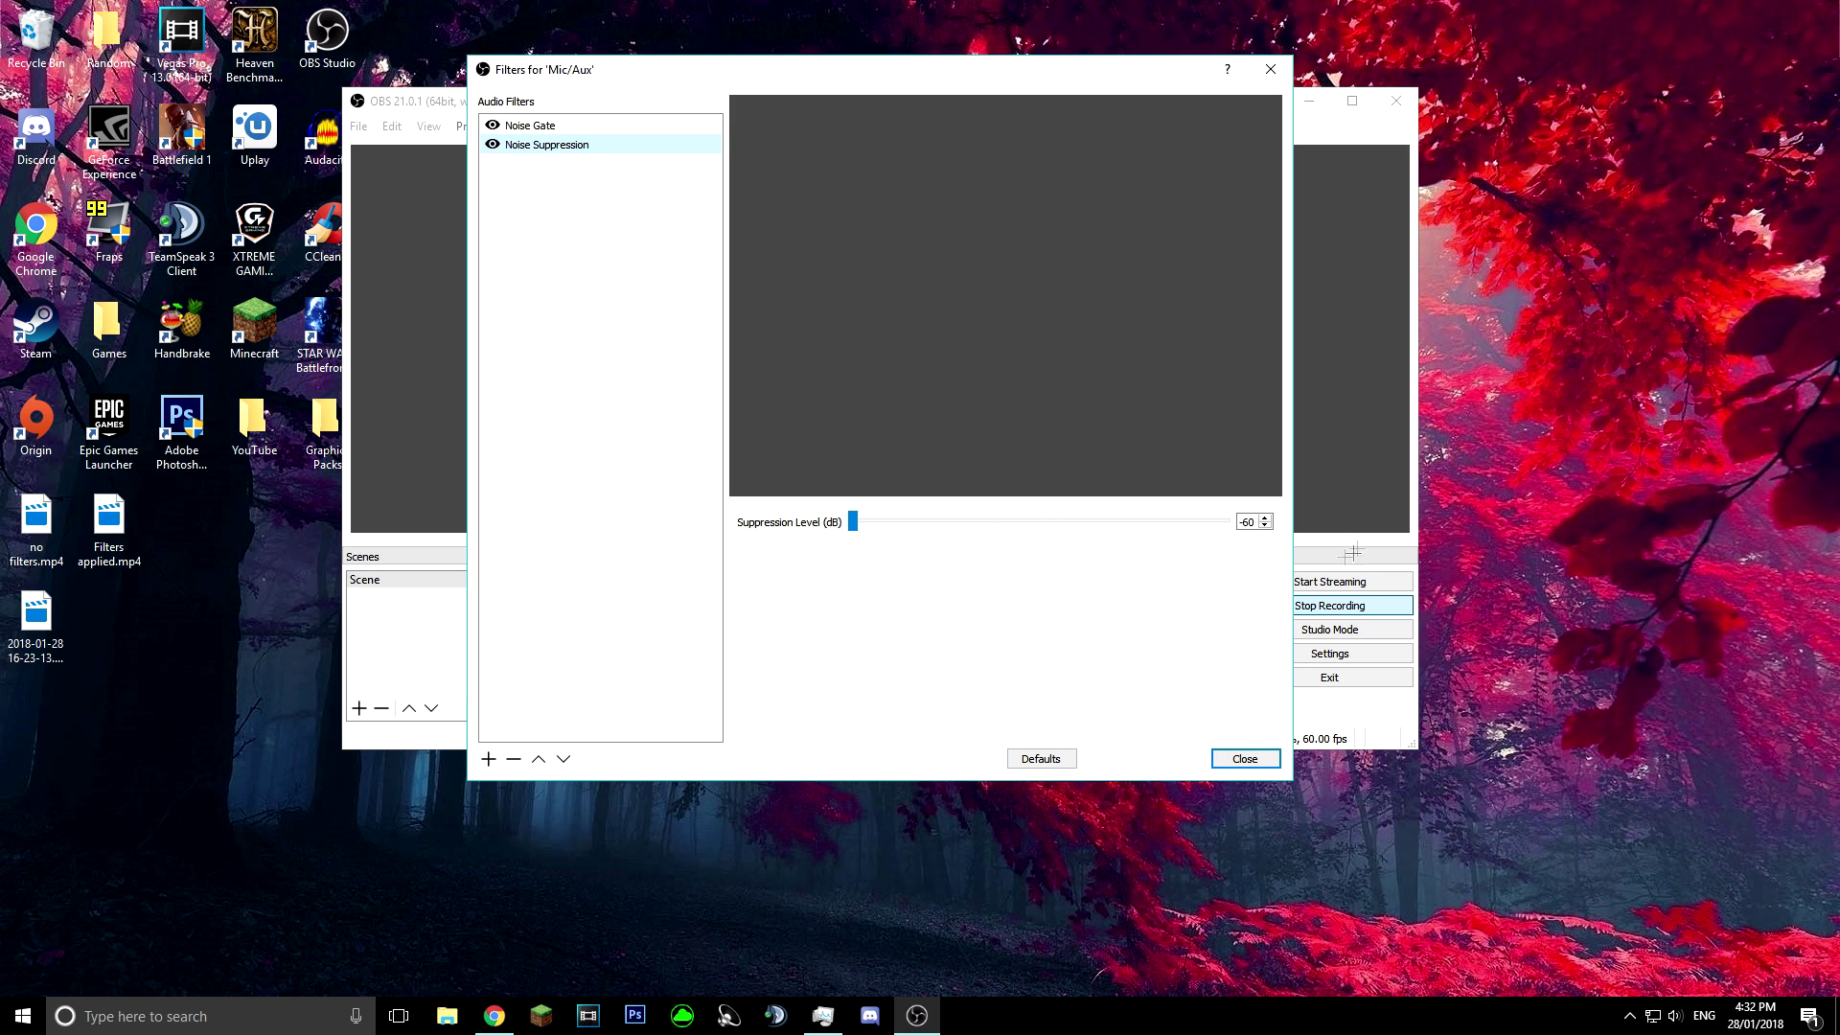
click(574, 125)
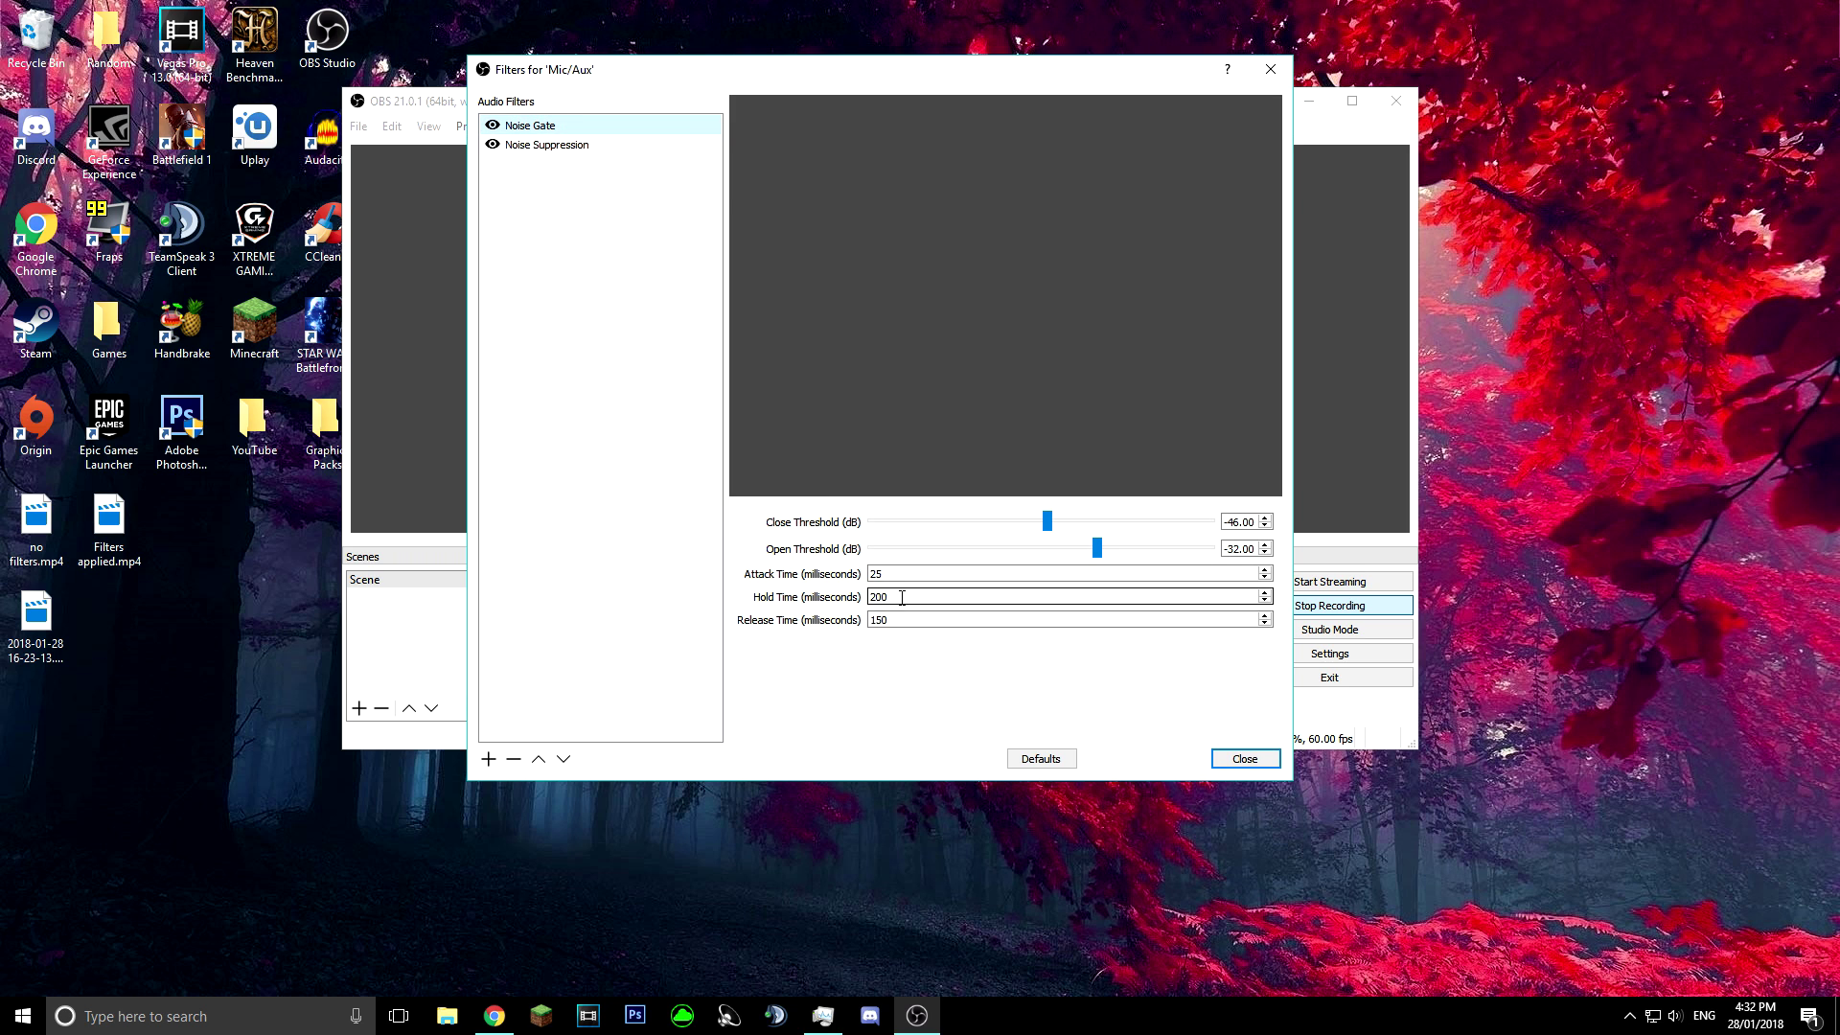